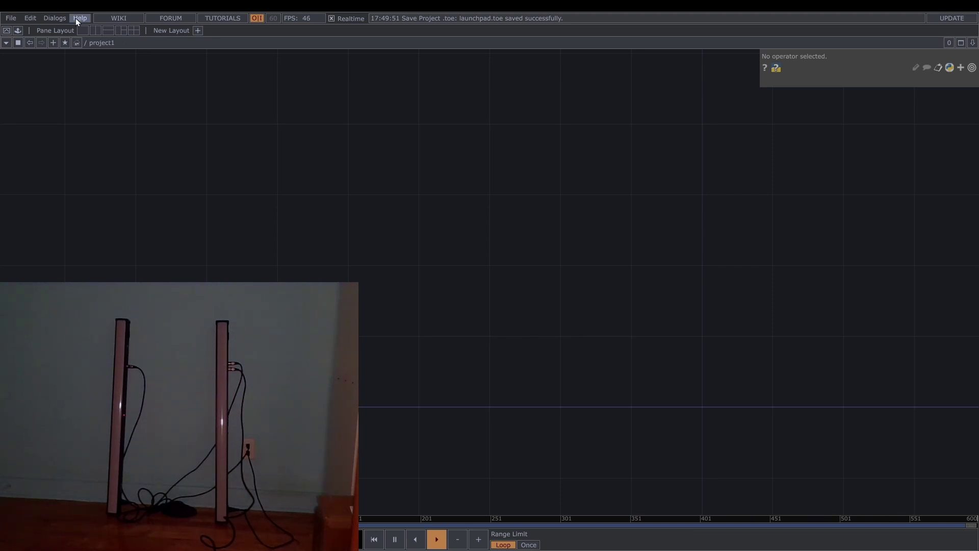
# Create a MIDI device mapping with MIDIIN2 (LPMiniMK3 MIDI) as the in device and MIDIOUT2 as the out device
pyautogui.click(61, 18)
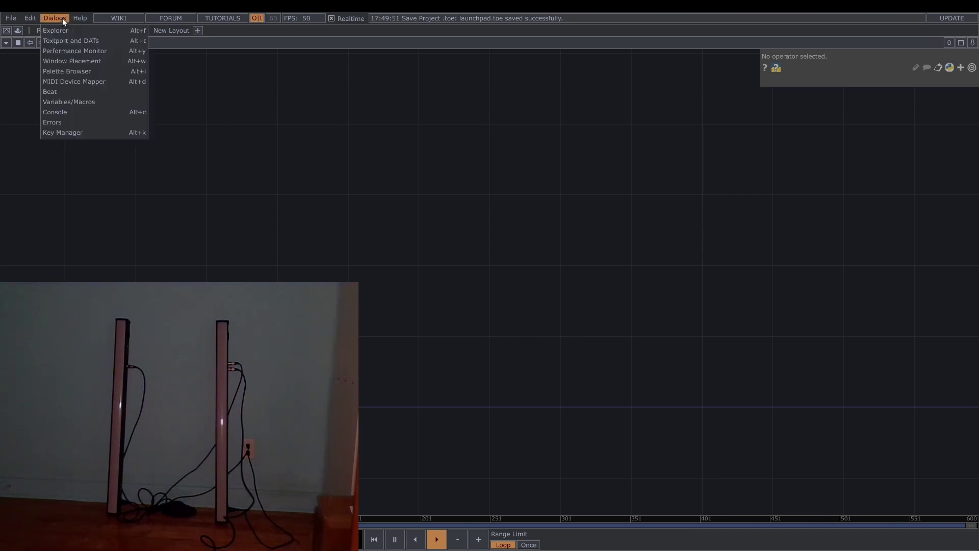
pyautogui.click(77, 81)
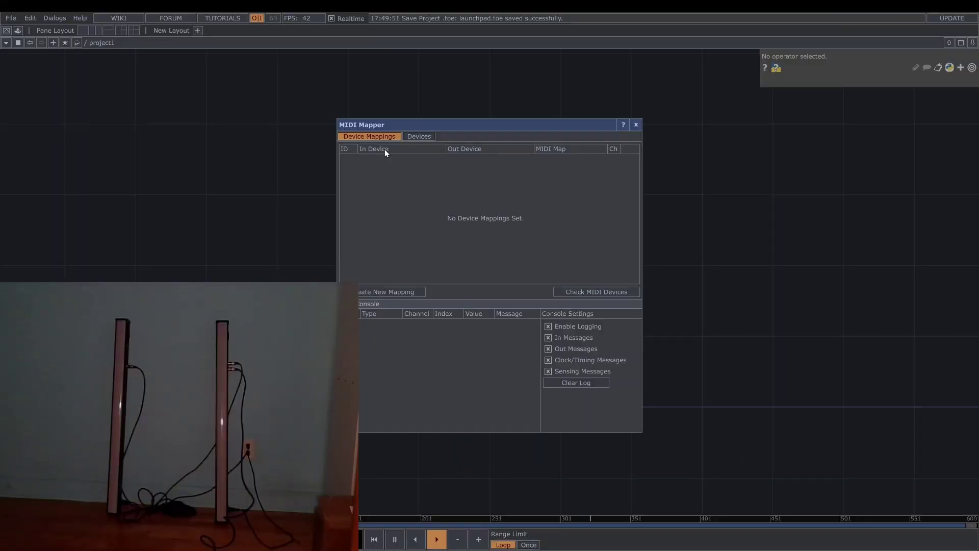
pyautogui.click(384, 291)
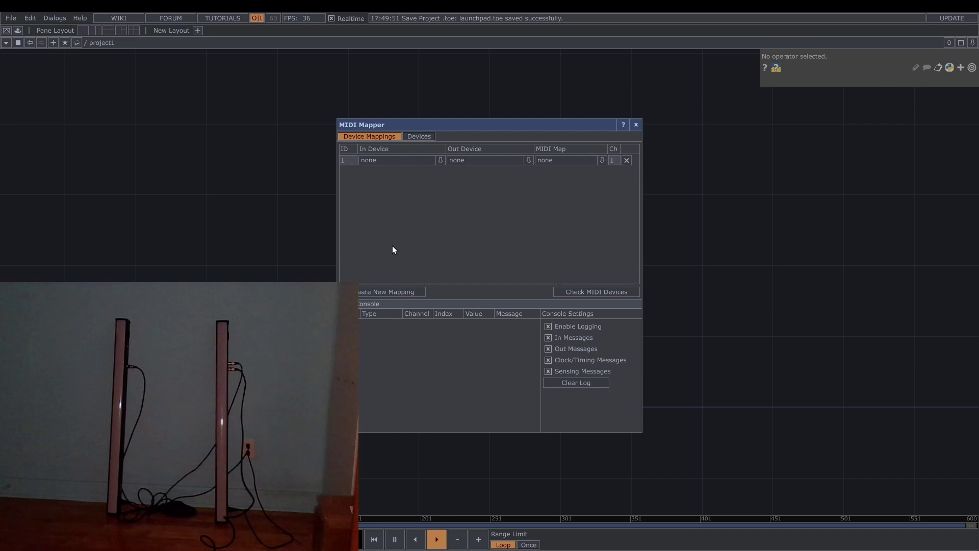
pyautogui.click(437, 160)
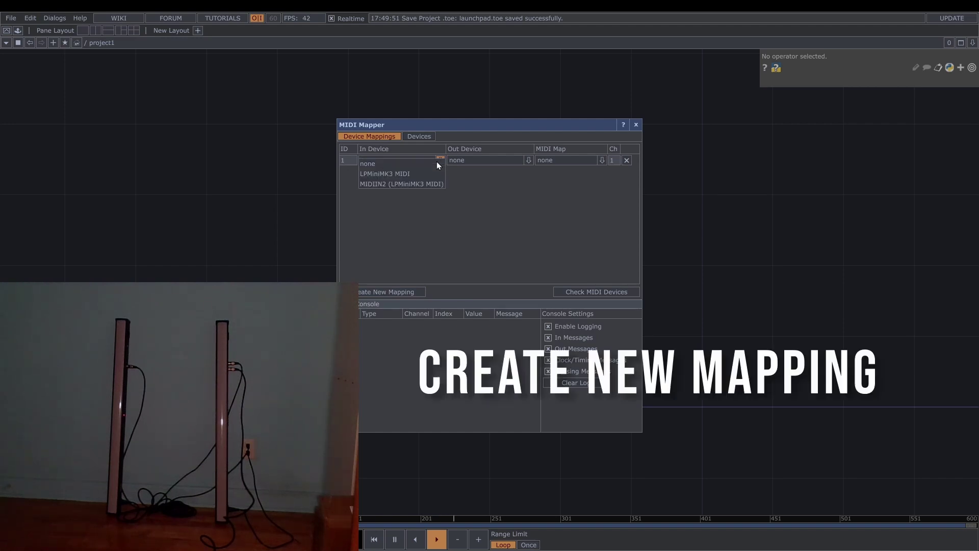
pyautogui.click(375, 184)
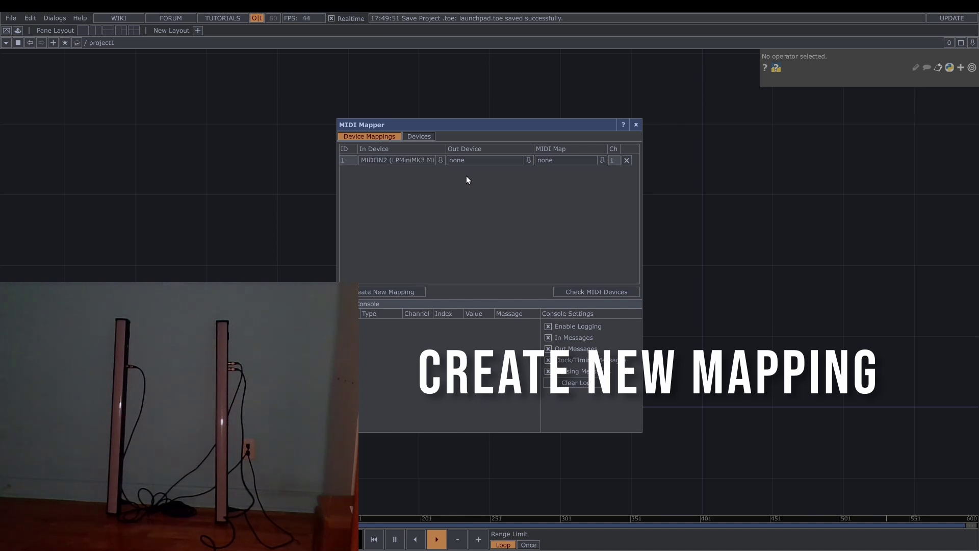
pyautogui.click(530, 160)
pyautogui.click(524, 190)
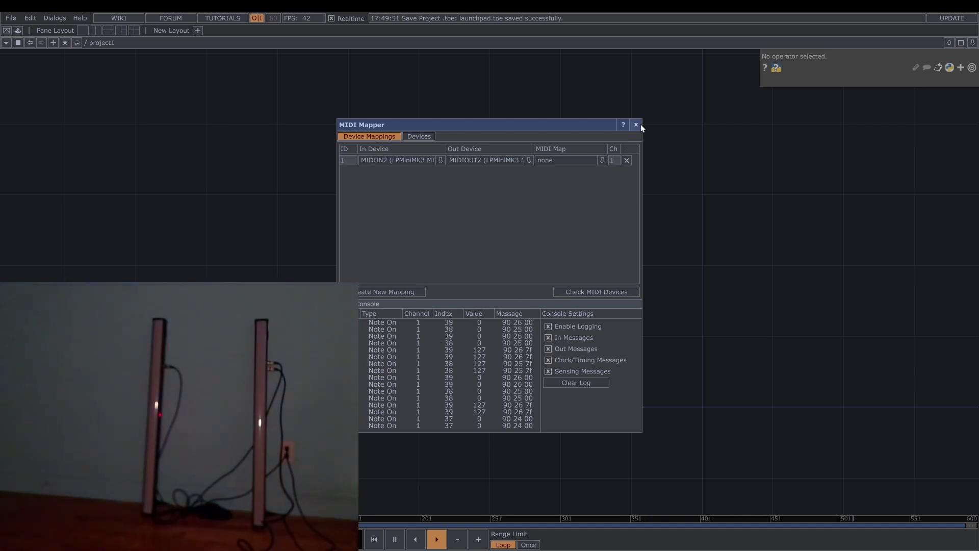
pyautogui.click(636, 125)
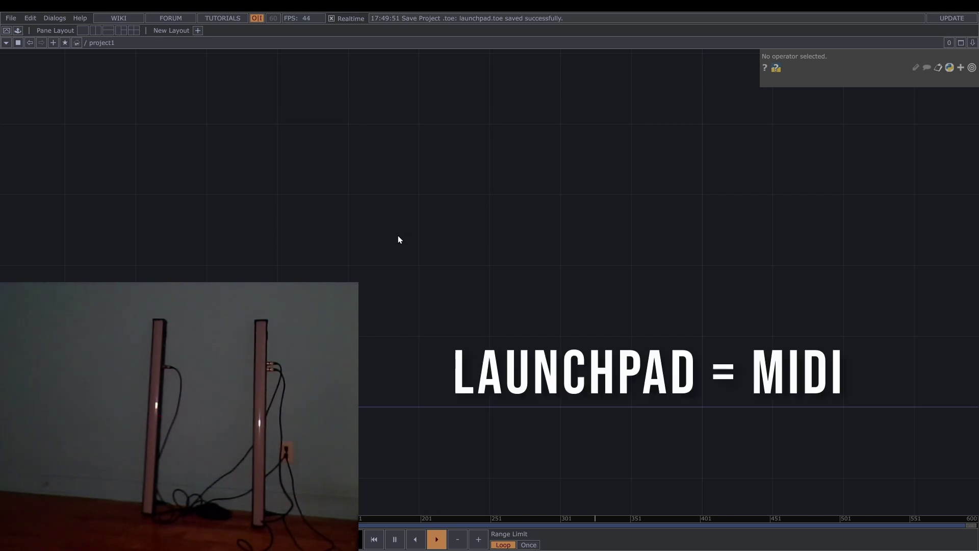
# Add a MIDI In CHOP to the empty project1 network
pyautogui.press('Tab')
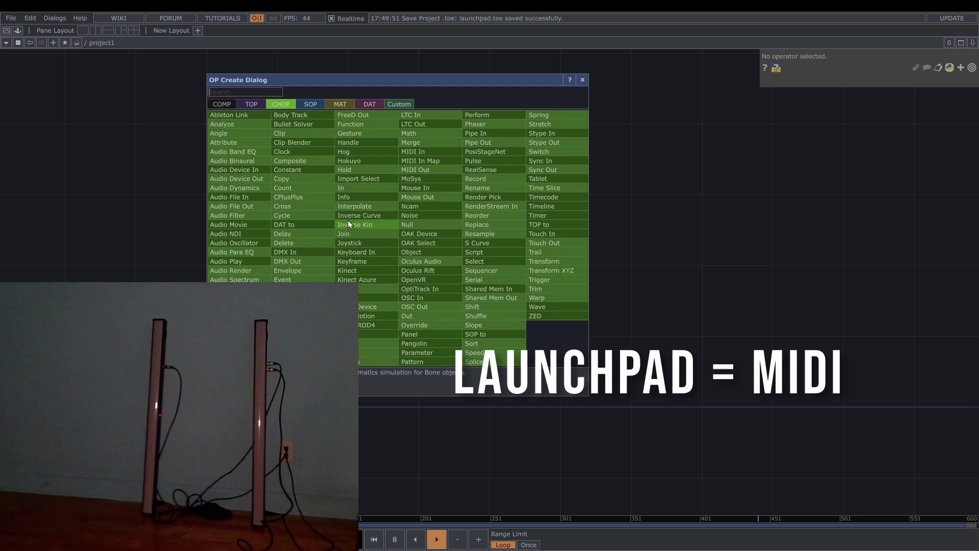
pyautogui.click(418, 150)
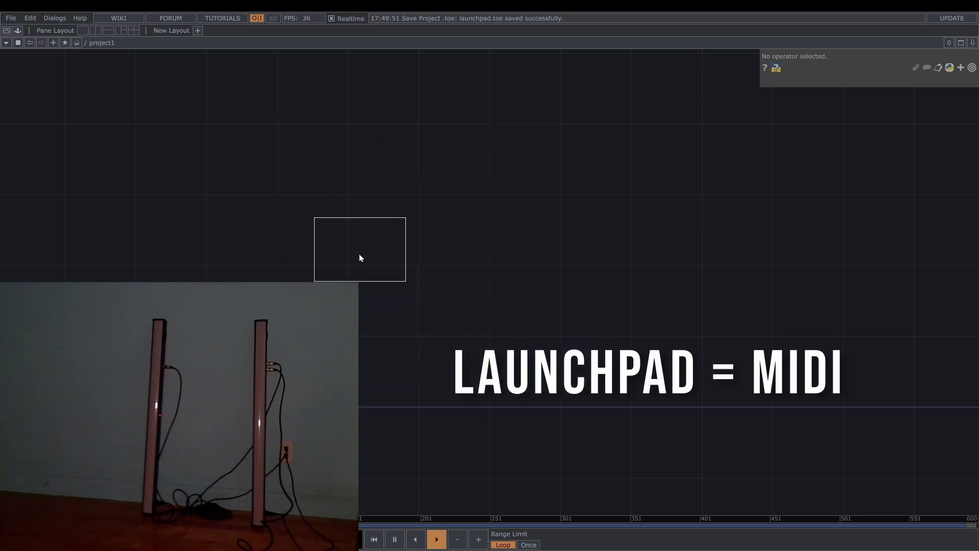
pyautogui.click(357, 264)
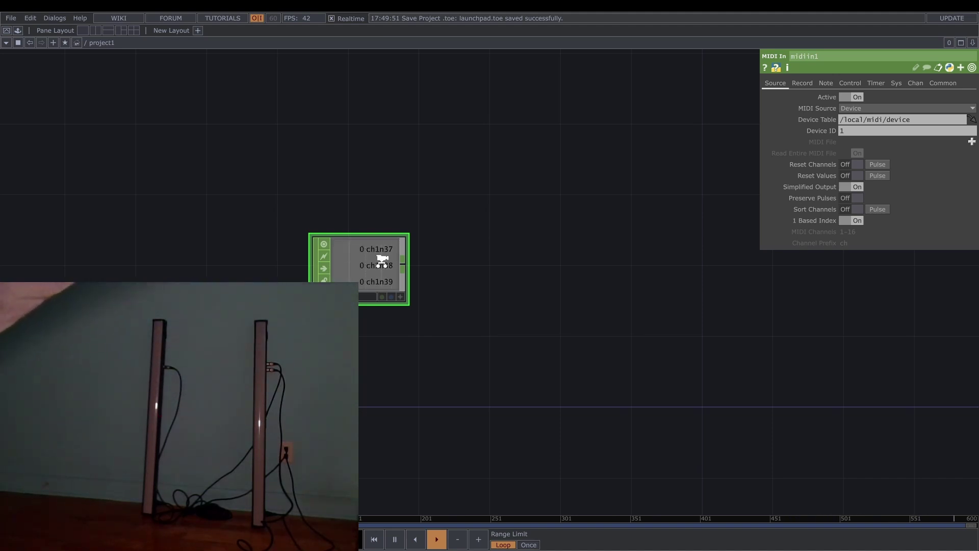
# Turn on Sort Channels for the MIDI In CHOP and inspect its list of note channels
pyautogui.scroll(3, 383, 261)
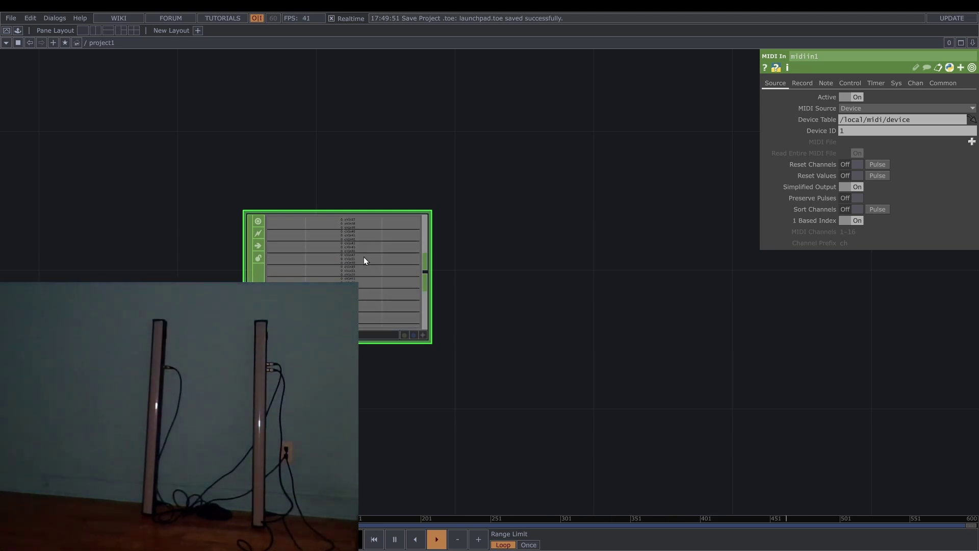
pyautogui.click(857, 209)
pyautogui.scroll(5, 162, 258)
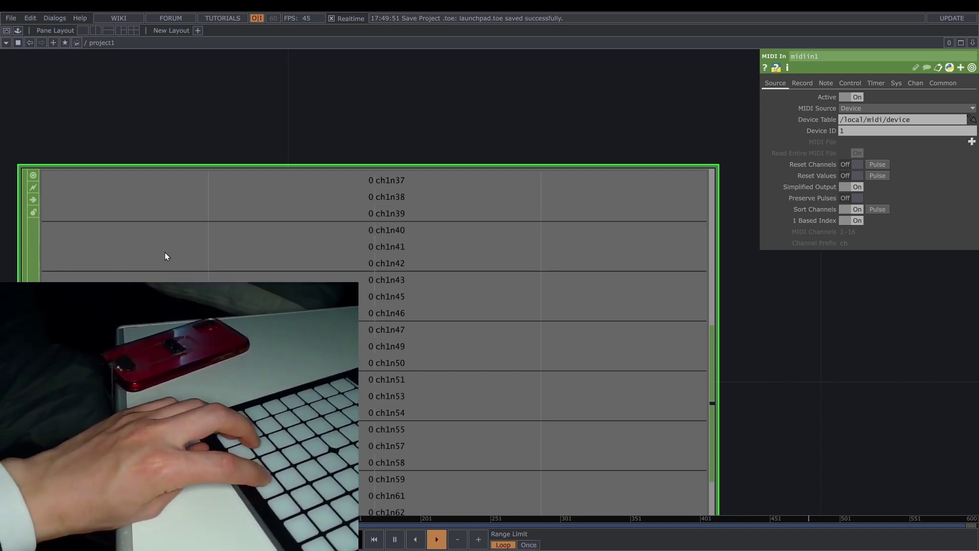
pyautogui.press('h')
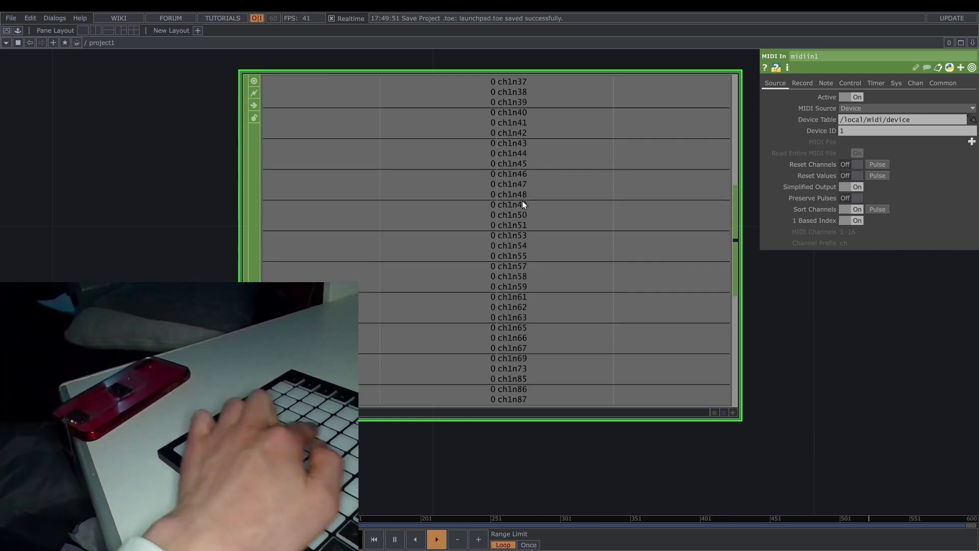
pyautogui.scroll(-8, 530, 250)
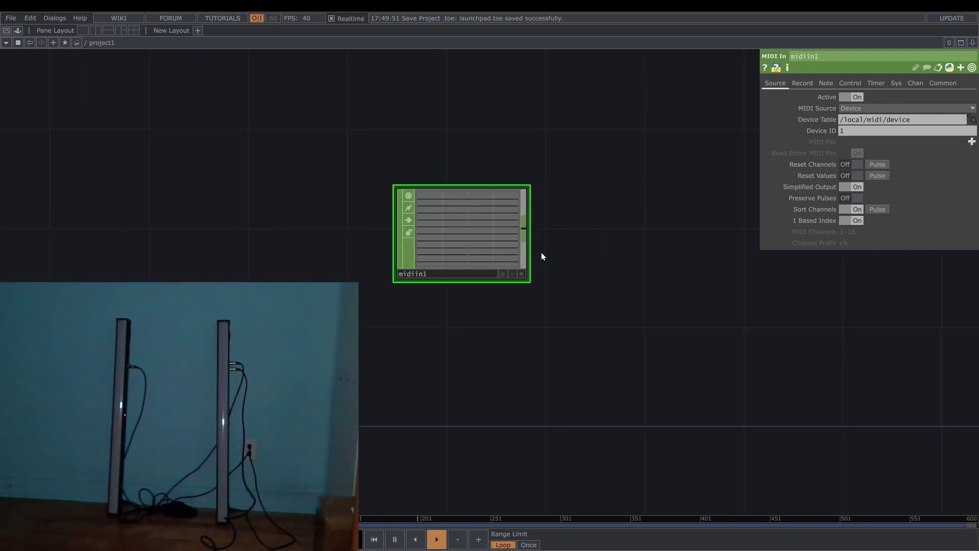
# Add a MIDI Out CHOP fed by the MIDI In CHOP and move it farther away to leave a gap between them
pyautogui.moveTo(518, 252); pyautogui.dragTo(453, 222)
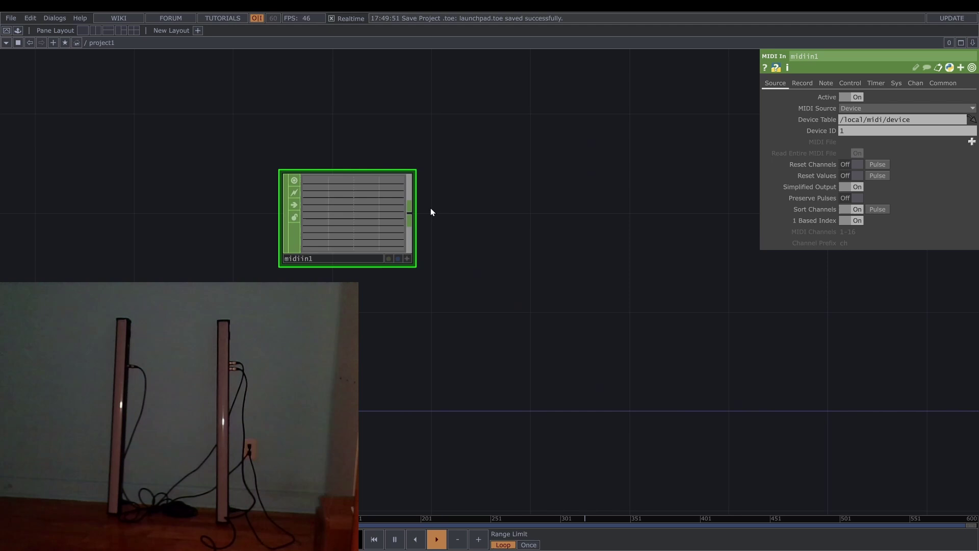
pyautogui.click(415, 210)
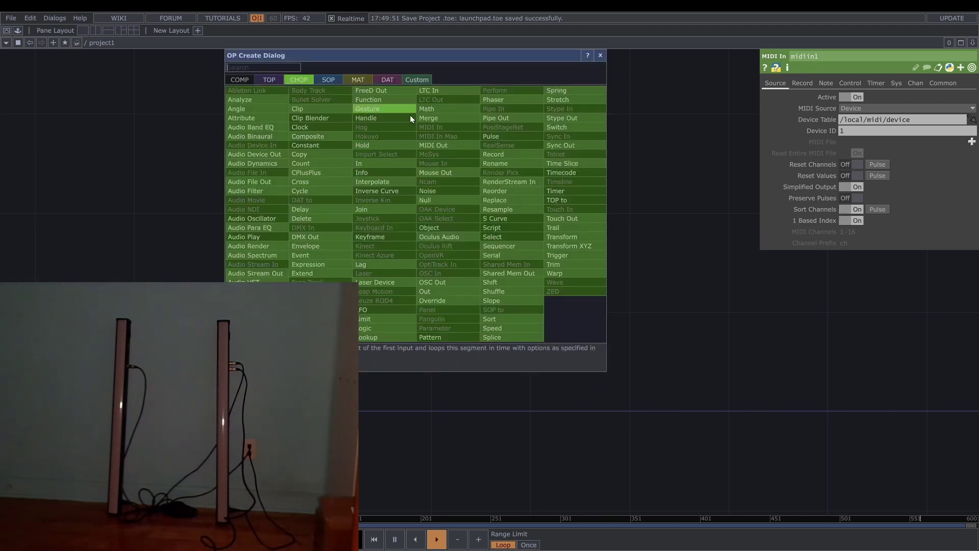
pyautogui.click(445, 144)
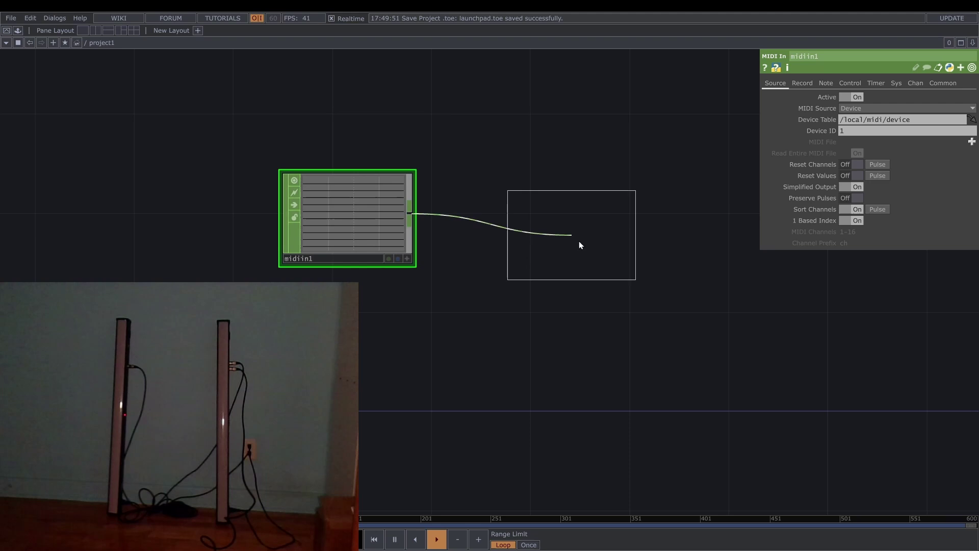
pyautogui.click(579, 245)
pyautogui.scroll(5, 572, 222)
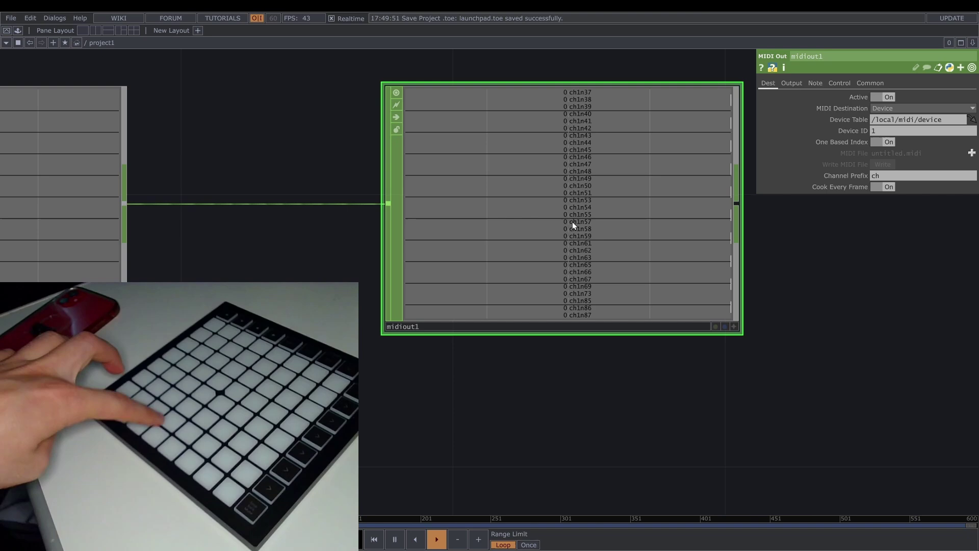
pyautogui.scroll(-5, 572, 221)
pyautogui.moveTo(568, 217); pyautogui.dragTo(670, 192)
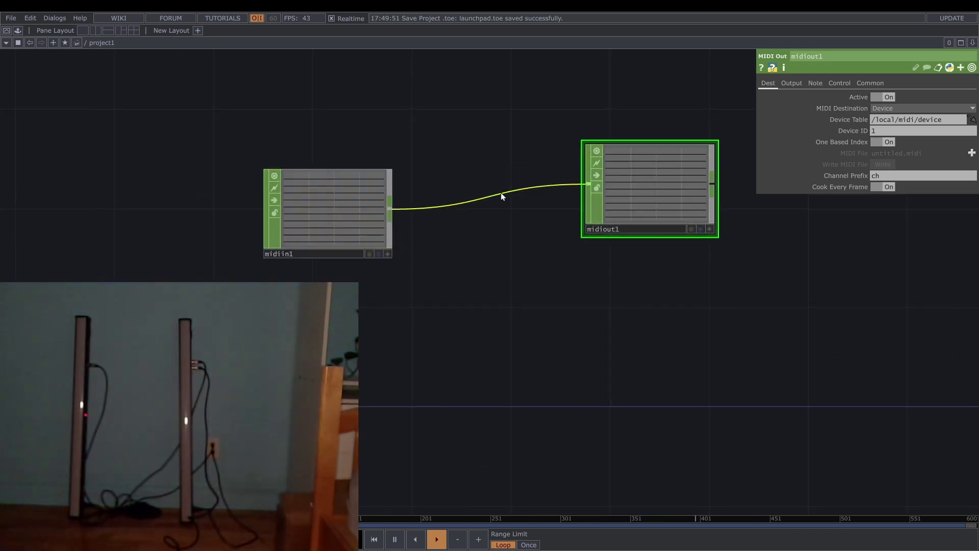
# Insert a Math CHOP into the wire between the MIDI In and MIDI Out CHOPs
pyautogui.rightClick(501, 194)
pyautogui.click(513, 177)
pyautogui.write('math')
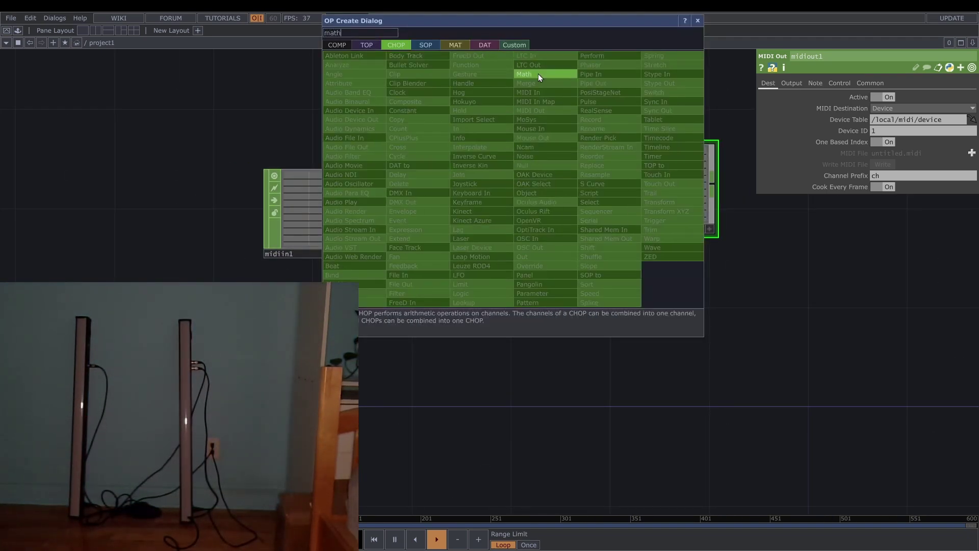
pyautogui.click(537, 74)
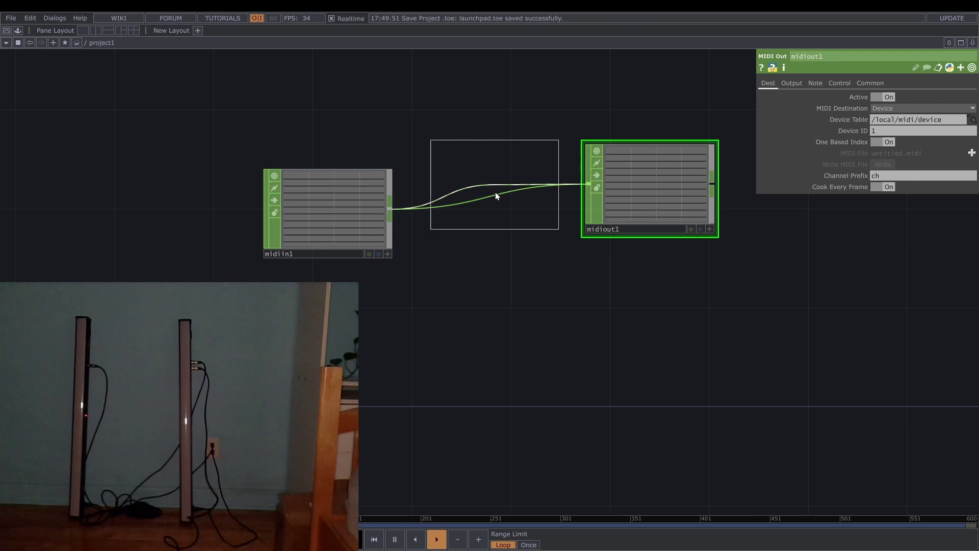
pyautogui.click(496, 192)
# Set the upper To Range value of the Math CHOP to 0.7
pyautogui.click(816, 82)
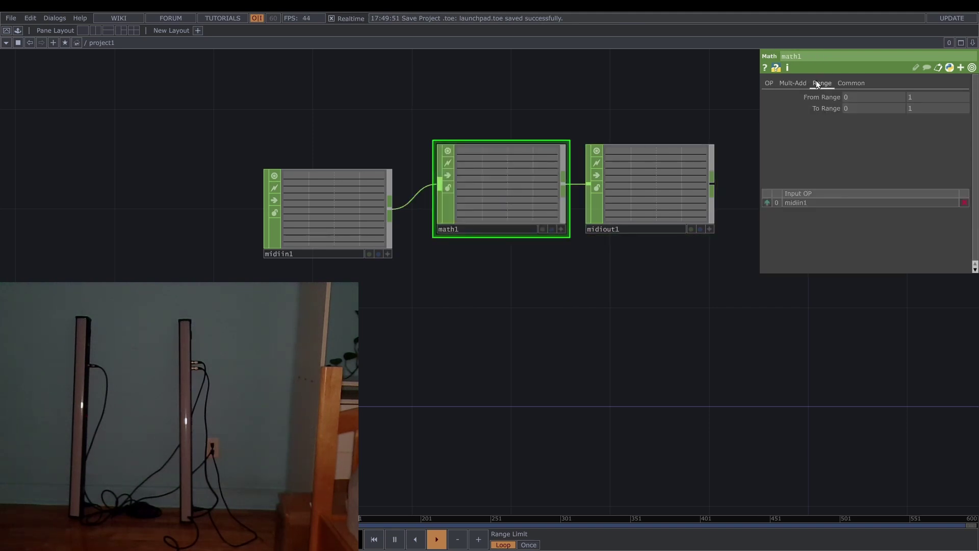
pyautogui.click(933, 108)
pyautogui.write('0.7')
pyautogui.press('Return')
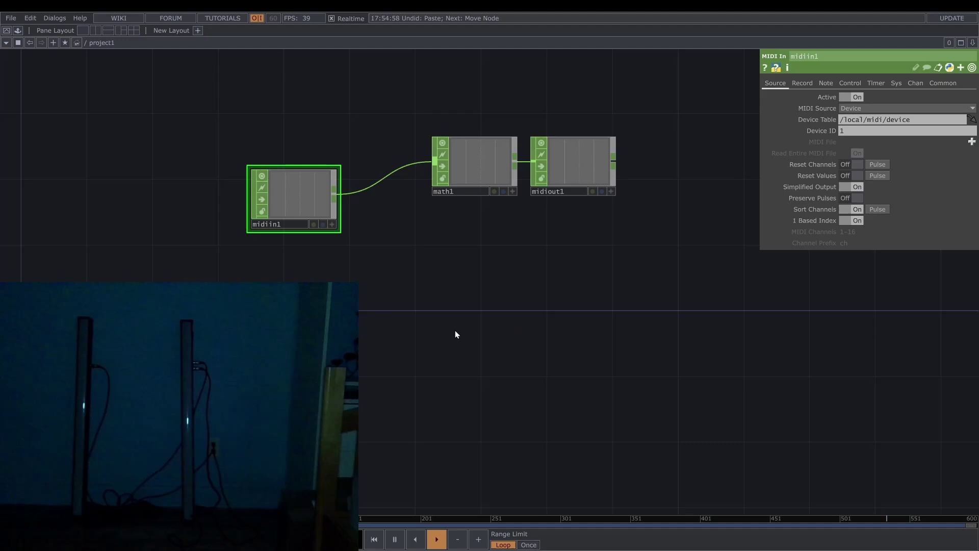
# Add a Constant CHOP below the MIDI chain and open its channel settings
pyautogui.press('Tab')
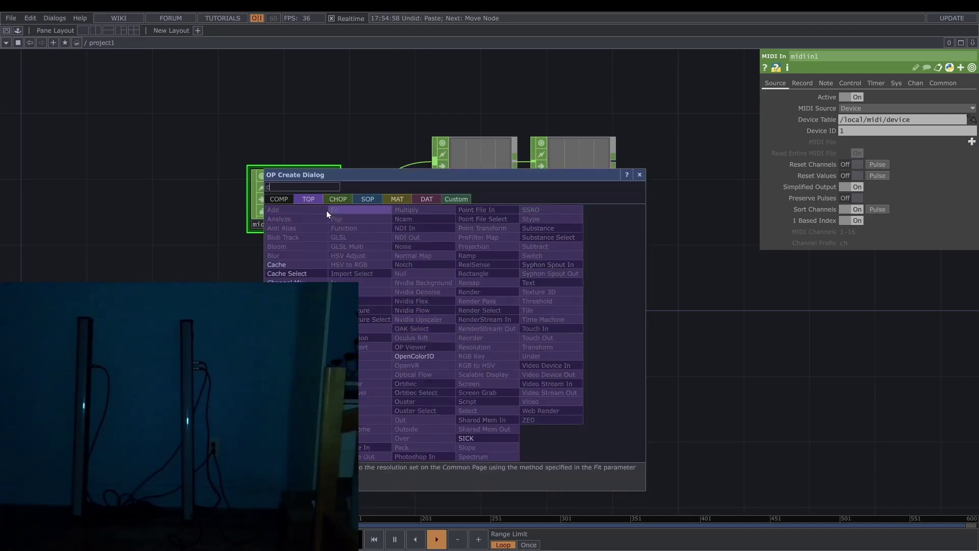
pyautogui.click(347, 198)
pyautogui.write('c')
pyautogui.click(346, 264)
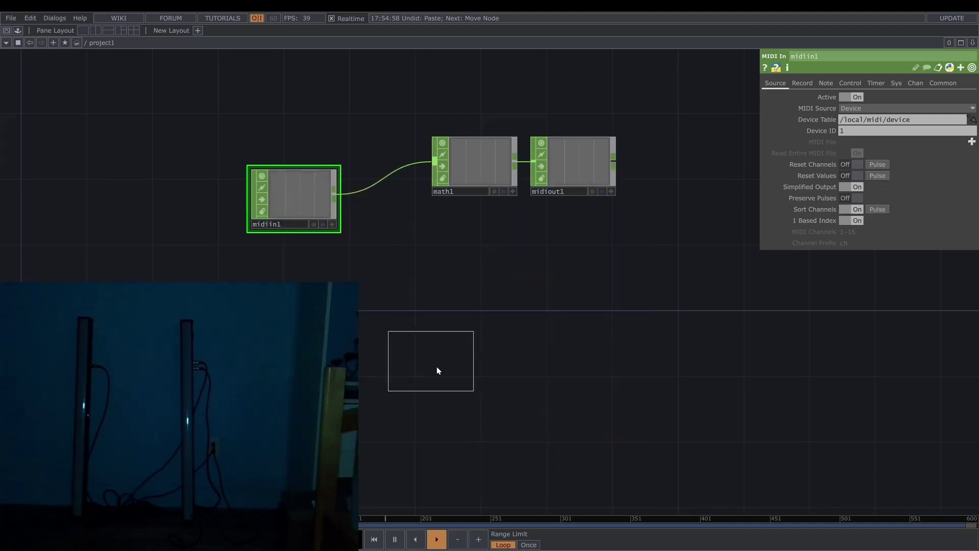
pyautogui.click(443, 366)
pyautogui.click(831, 82)
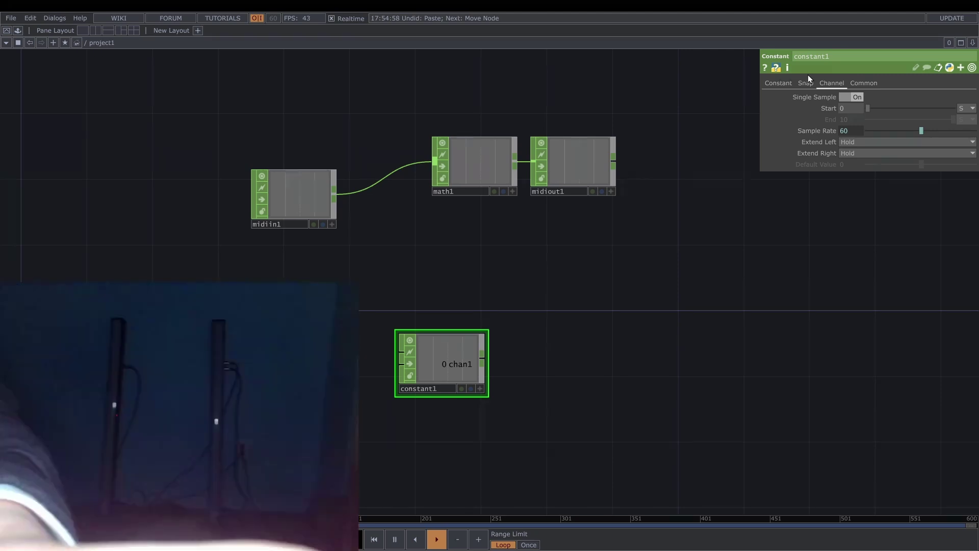
# Add a DMX Out CHOP to the network and change its interface type
pyautogui.press('Tab')
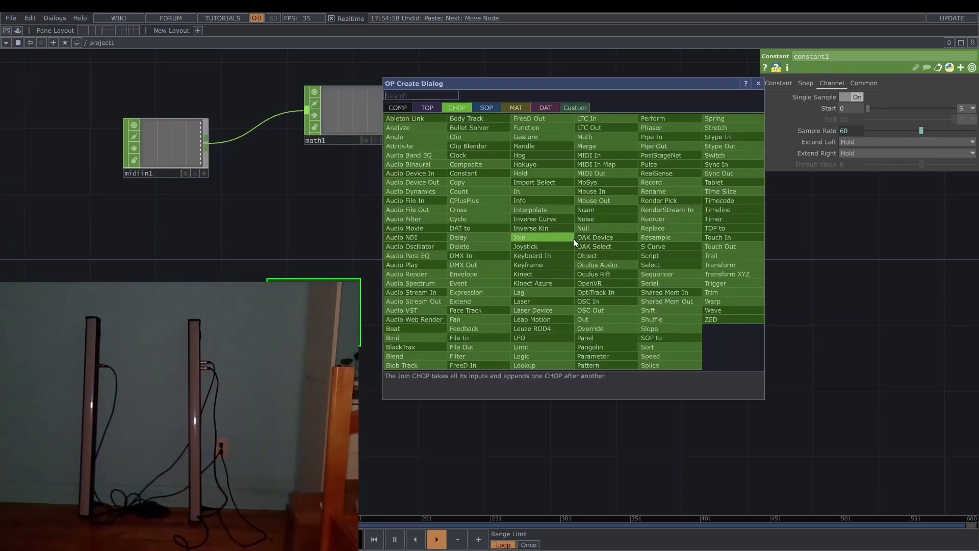
pyautogui.click(502, 265)
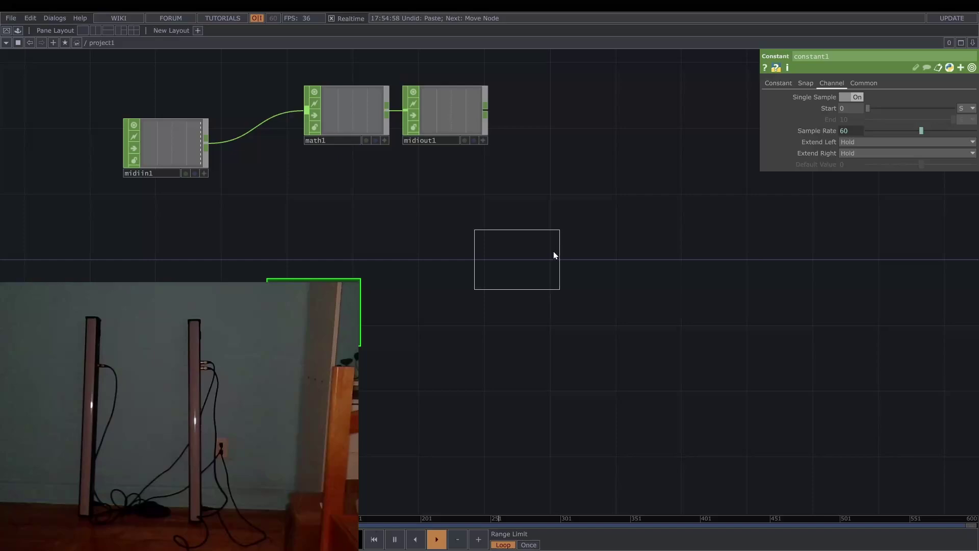
pyautogui.click(638, 243)
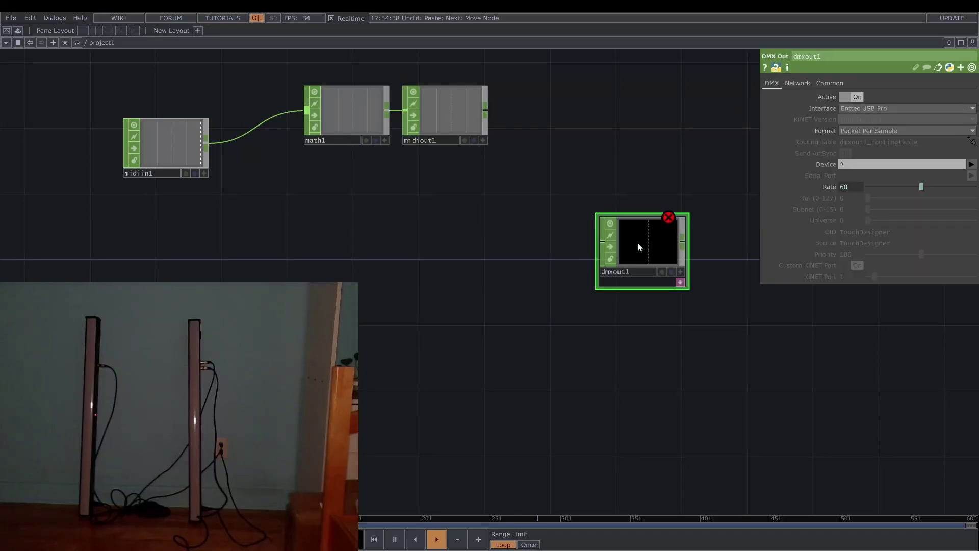
pyautogui.click(861, 106)
pyautogui.click(859, 152)
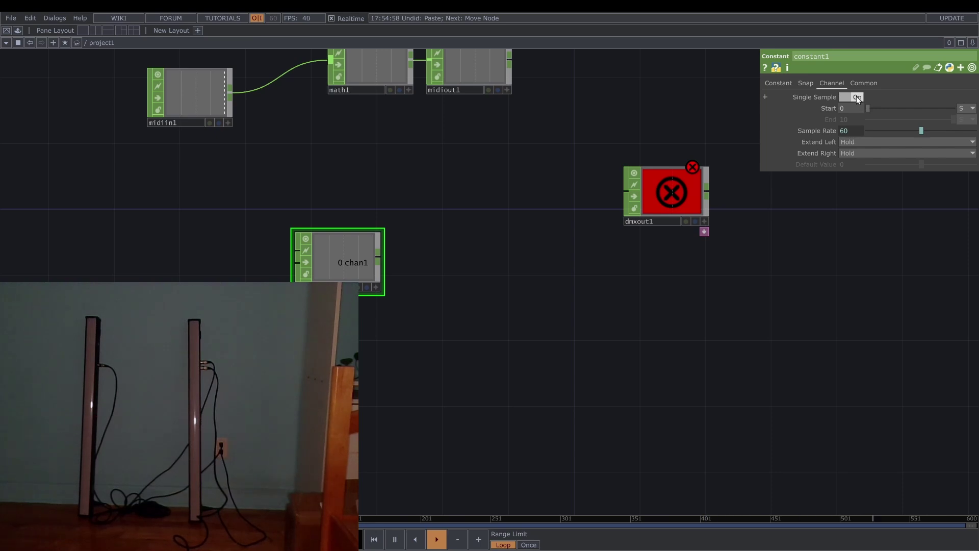
# Turn off Single Sample on the Constant CHOP, switch its start and end units to Samples, and set the end to 47
pyautogui.click(856, 96)
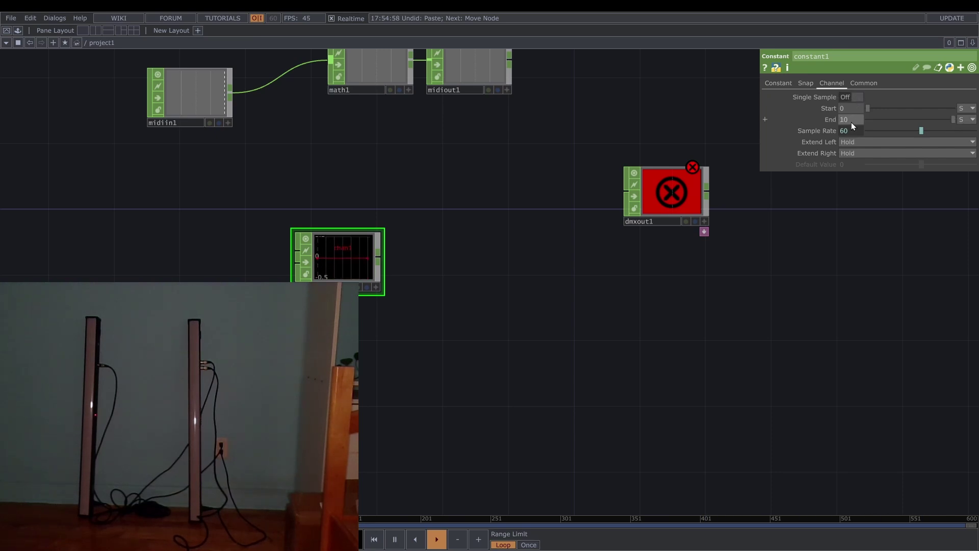
pyautogui.click(966, 108)
pyautogui.click(967, 120)
pyautogui.click(968, 120)
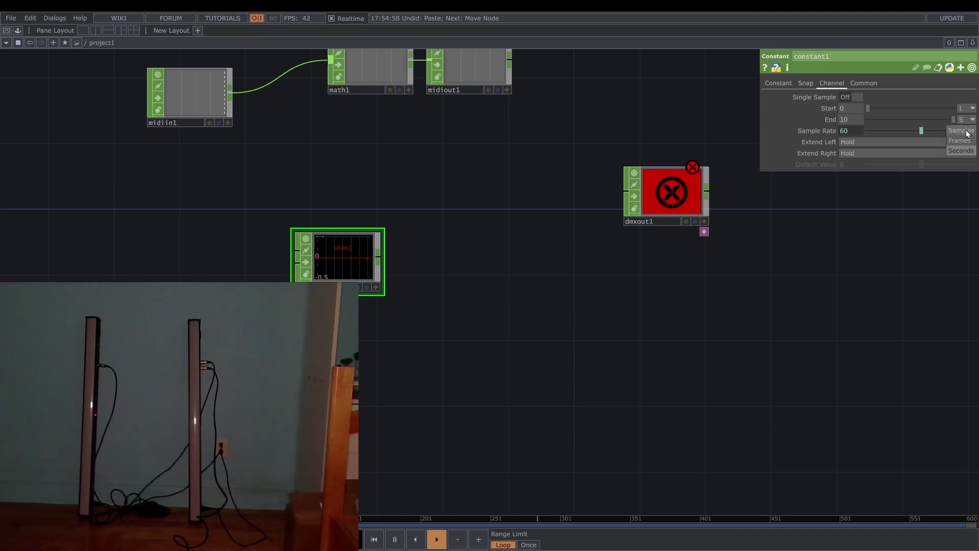
pyautogui.click(962, 131)
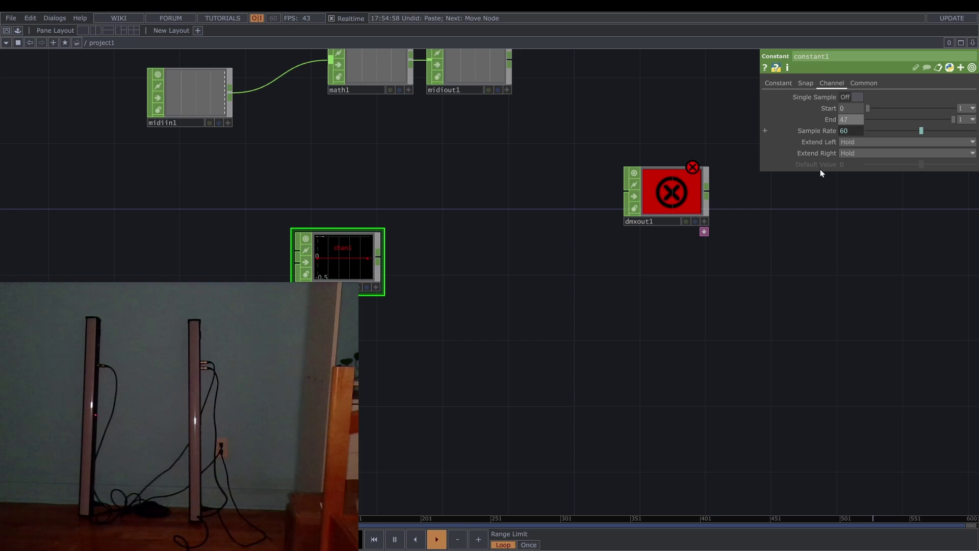
# Append a Shuffle CHOP to the Constant CHOP and set its method to Split All Samples
pyautogui.click(778, 83)
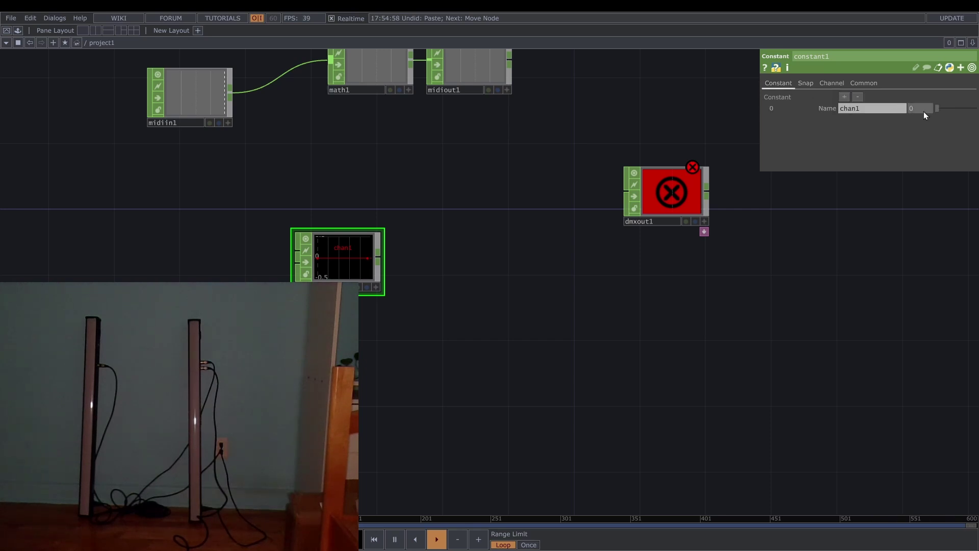
pyautogui.click(380, 259)
pyautogui.write('sh')
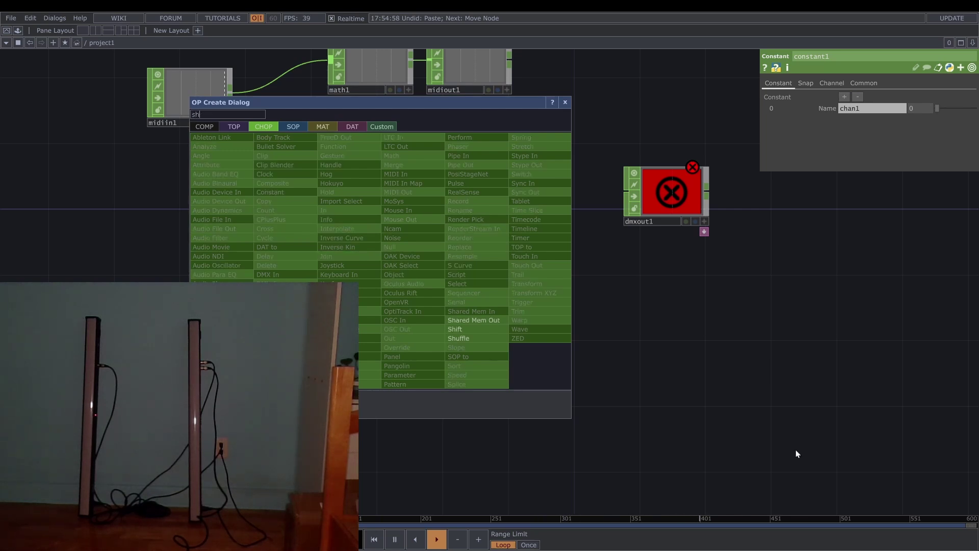
pyautogui.click(462, 338)
pyautogui.click(447, 263)
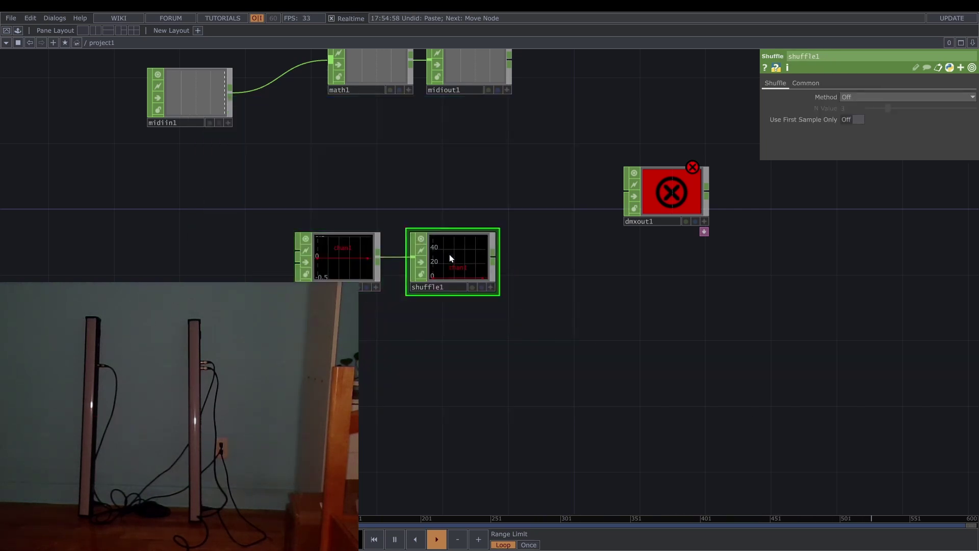
pyautogui.click(846, 97)
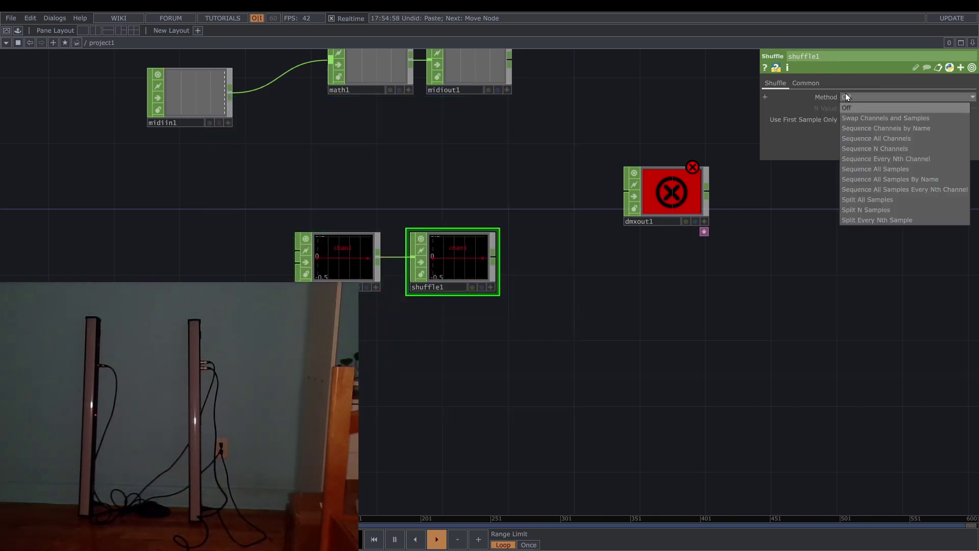
pyautogui.click(868, 203)
pyautogui.scroll(10, 457, 265)
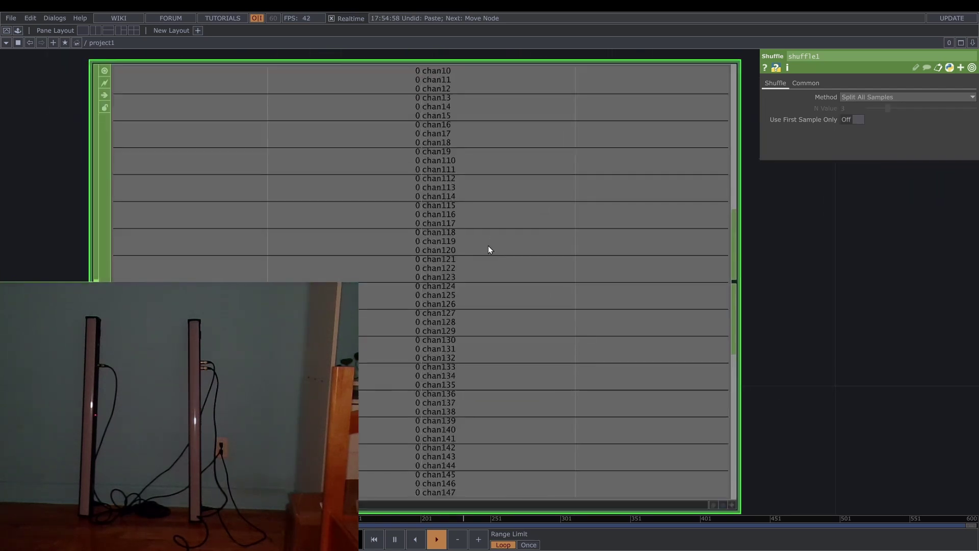
pyautogui.scroll(-9, 409, 232)
# Append a Merge CHOP to the Shuffle CHOP, followed by a Math CHOP fed from the Merge CHOP
pyautogui.click(398, 232)
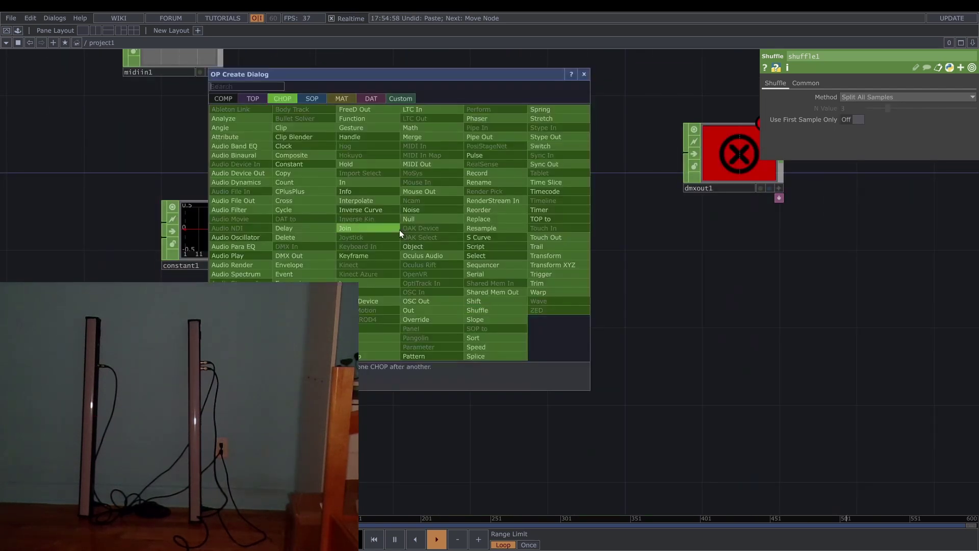
pyautogui.write('mer')
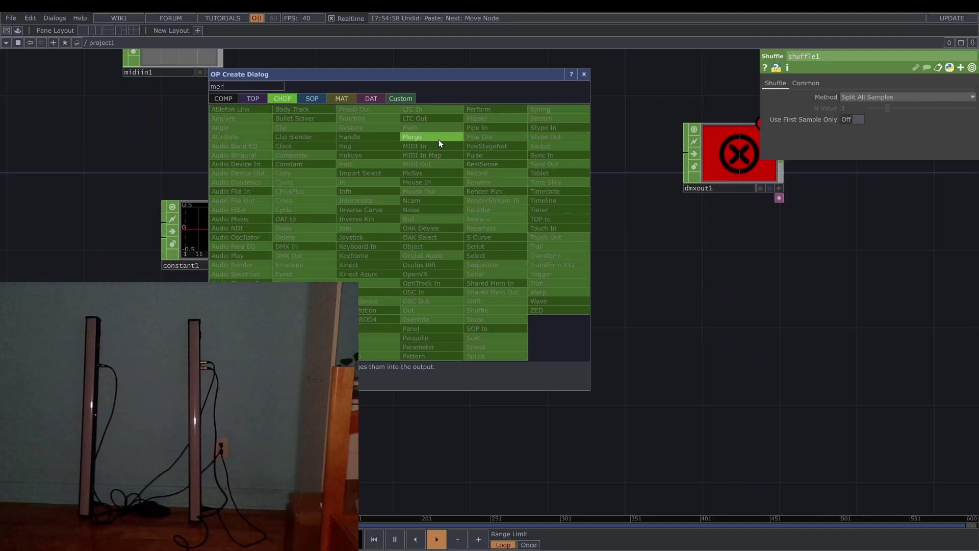
pyautogui.click(438, 139)
pyautogui.click(528, 231)
pyautogui.click(571, 229)
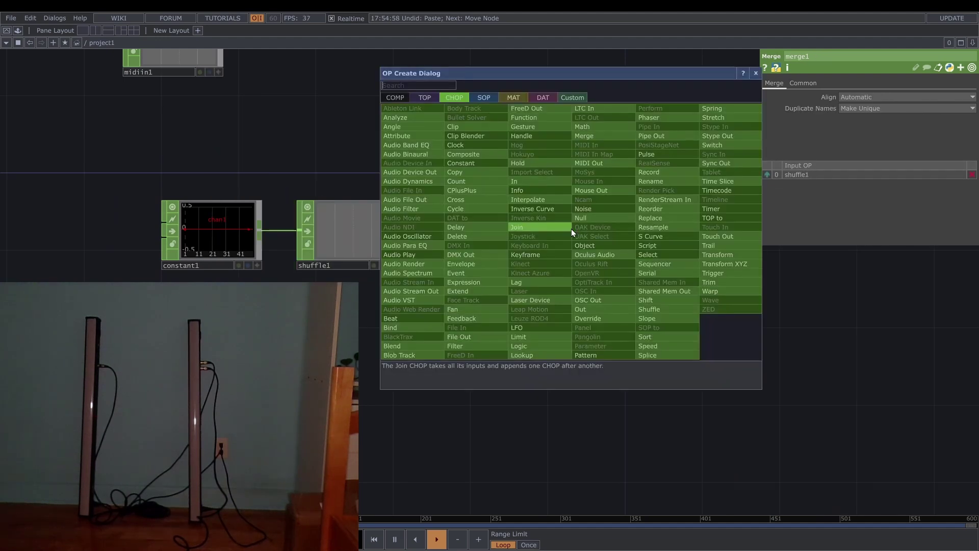
pyautogui.write('math')
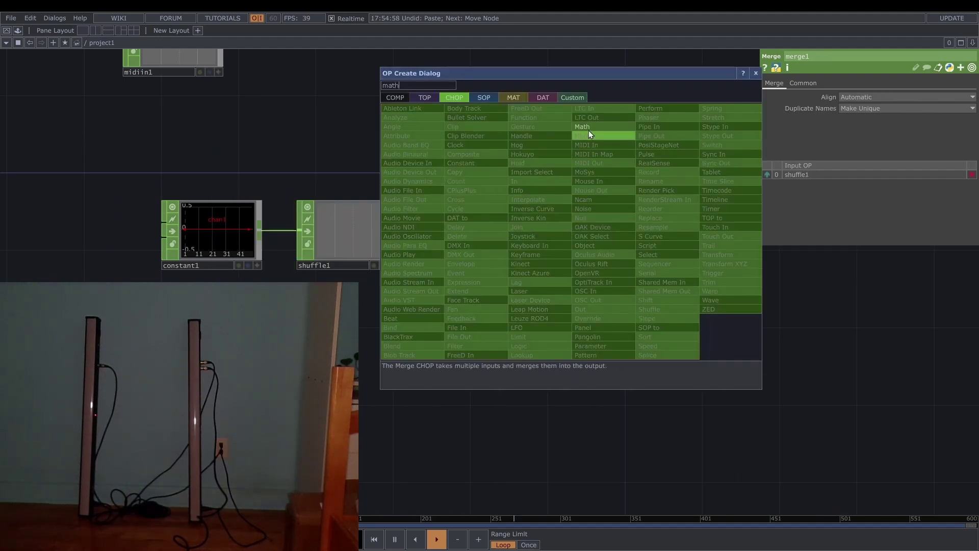
pyautogui.click(588, 128)
pyautogui.click(635, 234)
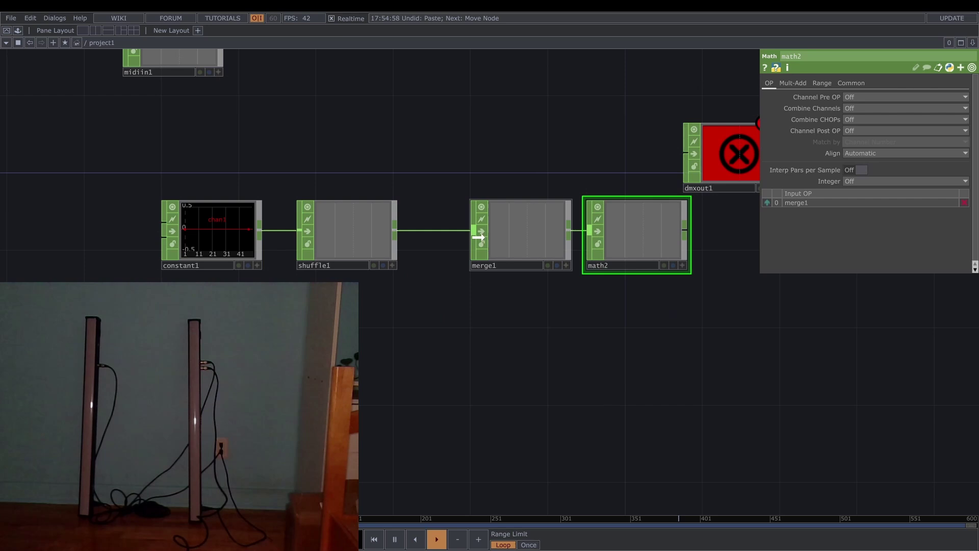
# Set the new Math CHOP's upper To Range value to 255 and connect its output to the DMX Out CHOP
pyautogui.moveTo(476, 309); pyautogui.dragTo(445, 310)
pyautogui.click(821, 83)
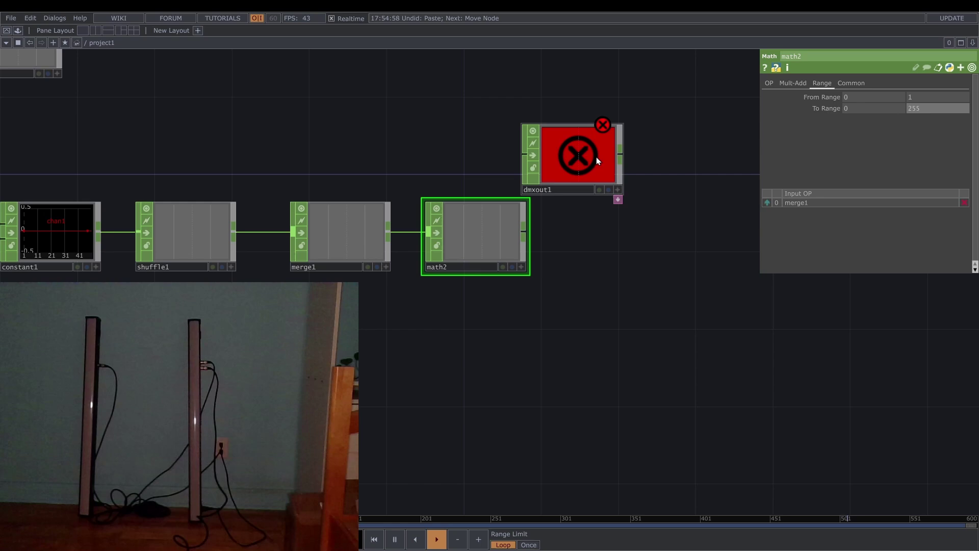
pyautogui.moveTo(598, 161); pyautogui.dragTo(675, 160)
pyautogui.click(524, 232)
pyautogui.click(600, 170)
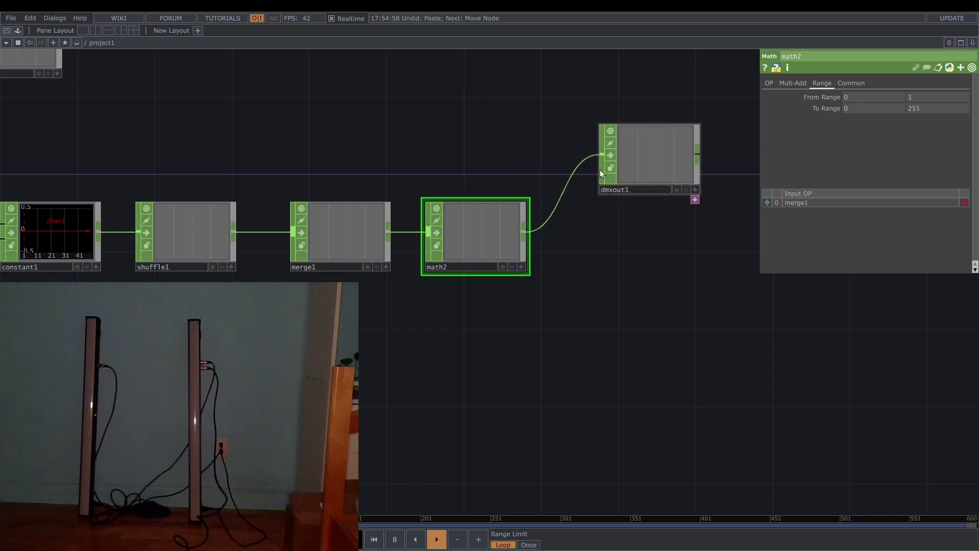
# Vary the Constant CHOP's chan1 value to test the light output, and return it to 0
pyautogui.click(56, 232)
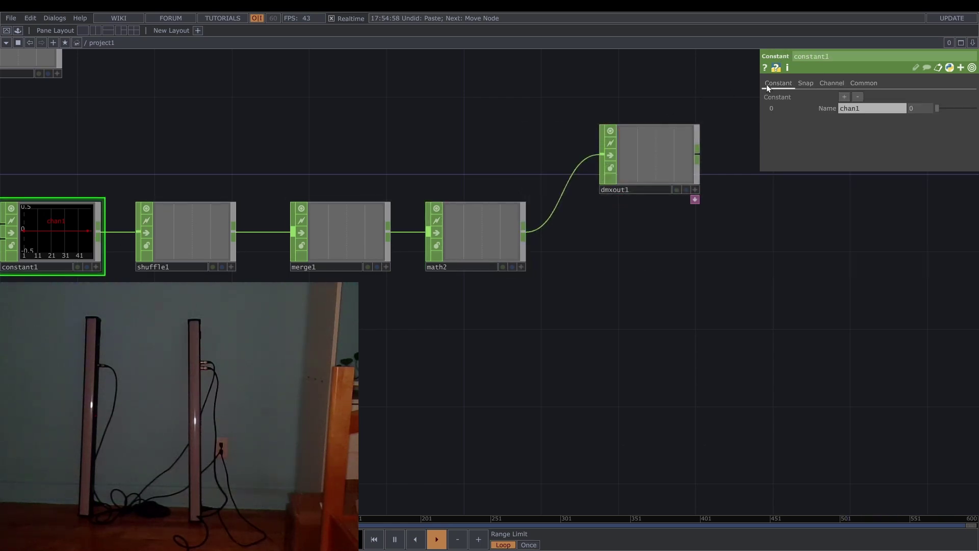
pyautogui.moveTo(937, 110)
pyautogui.mouseDown()
pyautogui.moveTo(962, 108)
pyautogui.moveTo(922, 109)
pyautogui.moveTo(954, 109)
pyautogui.moveTo(933, 108)
pyautogui.mouseUp()
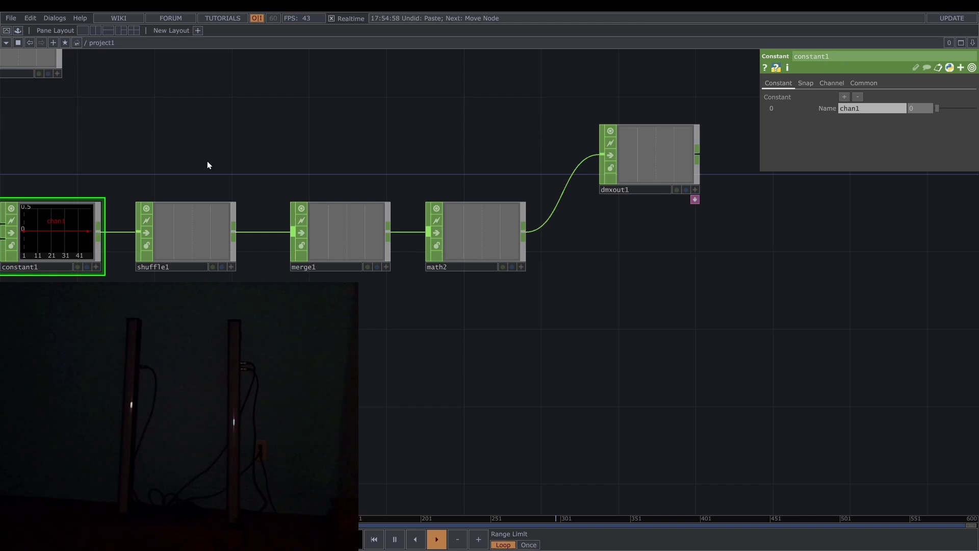
# Duplicate the Constant and Shuffle pair below the original, connect the copy to the Merge CHOP, and test the copied constant's value
pyautogui.moveTo(207, 160); pyautogui.dragTo(380, 143)
pyautogui.moveTo(360, 295); pyautogui.dragTo(146, 203, button='right')
pyautogui.hotkey('ctrl', 'c')
pyautogui.hotkey('ctrl', 'v')
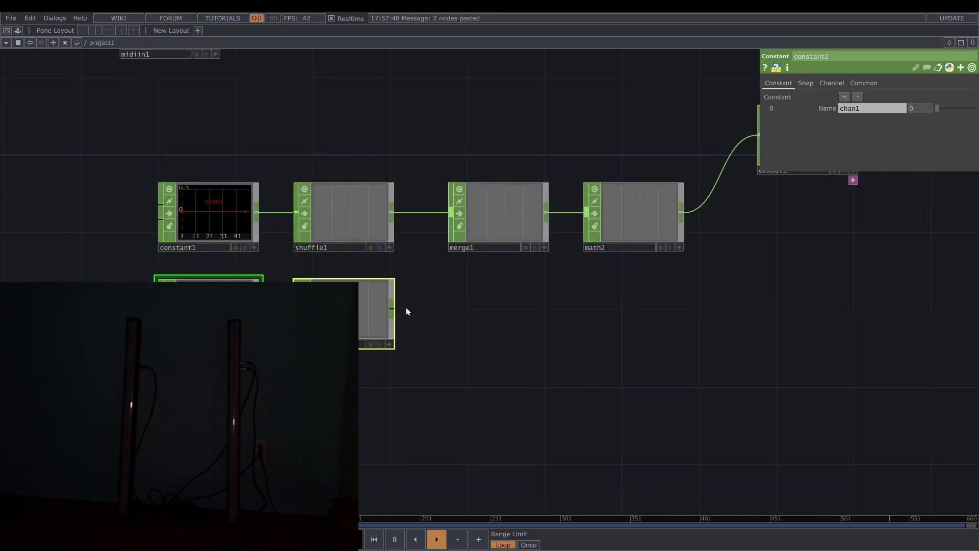
pyautogui.moveTo(390, 307); pyautogui.dragTo(445, 235)
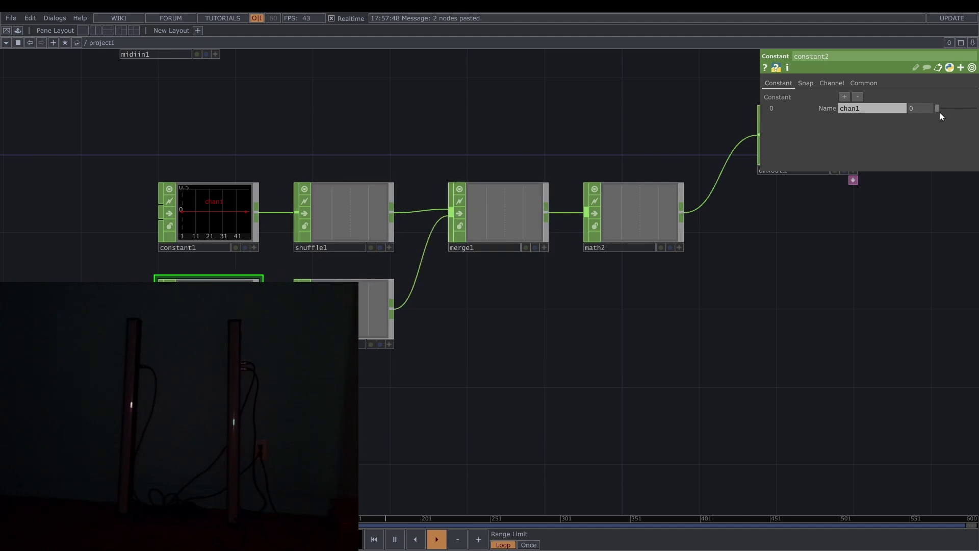
pyautogui.moveTo(938, 109)
pyautogui.mouseDown()
pyautogui.moveTo(958, 109)
pyautogui.moveTo(937, 108)
pyautogui.mouseUp()
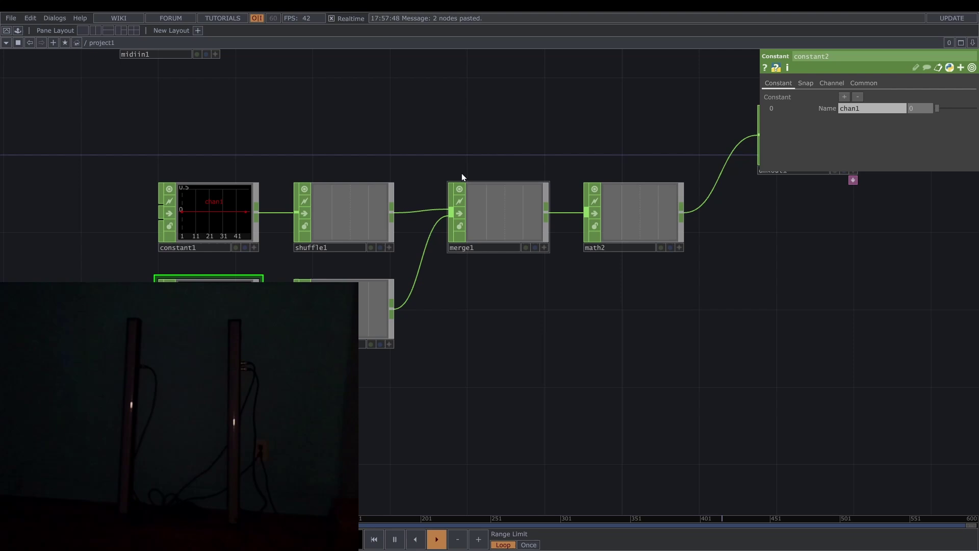
# Activate the MIDI In CHOP's viewer and examine its note channels
pyautogui.scroll(-2, 501, 232)
pyautogui.scroll(2, 350, 179)
pyautogui.click(350, 179)
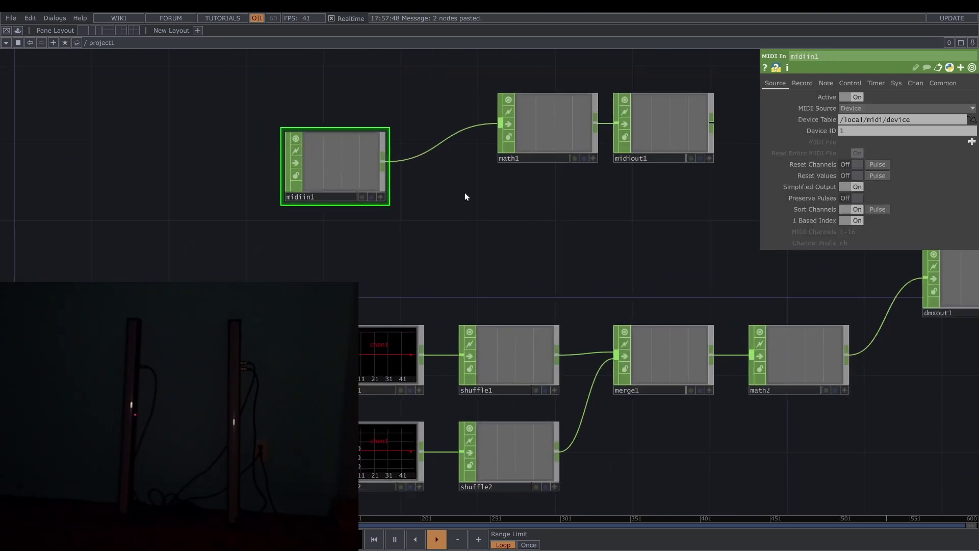
pyautogui.scroll(2, 388, 206)
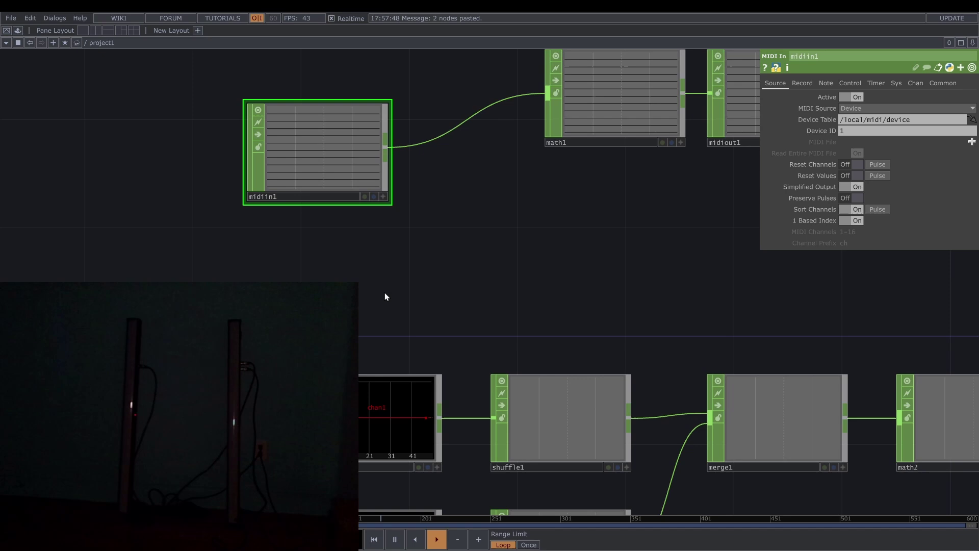
pyautogui.scroll(1, 378, 206)
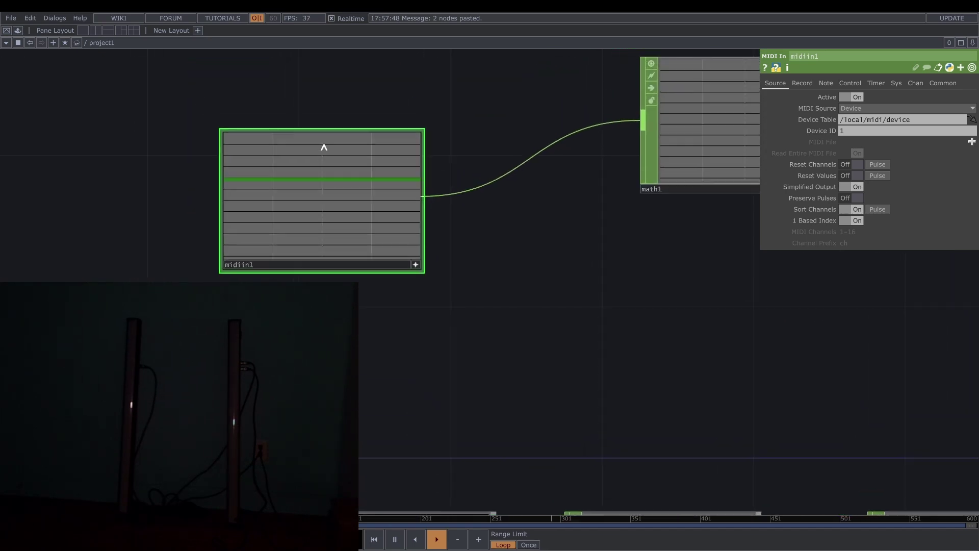
pyautogui.scroll(3, 337, 141)
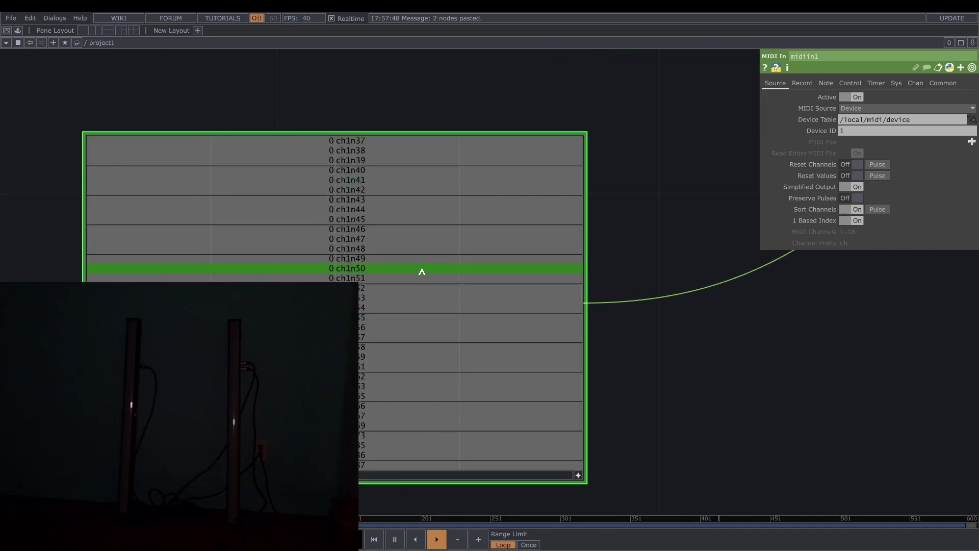
pyautogui.scroll(-4, 606, 408)
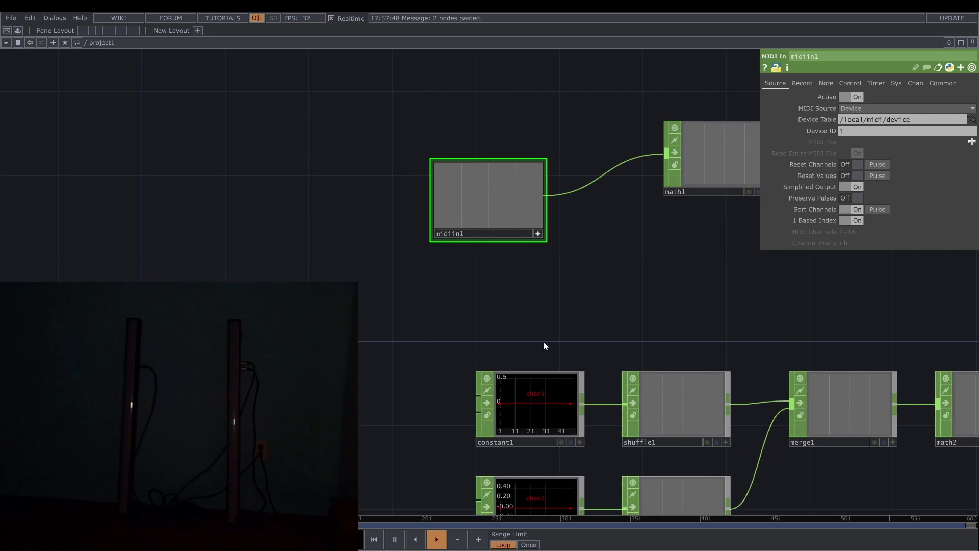
# Export the MIDI In channel ch1n37 to the chan1 value of constant1
pyautogui.click(532, 398)
pyautogui.scroll(2, 502, 275)
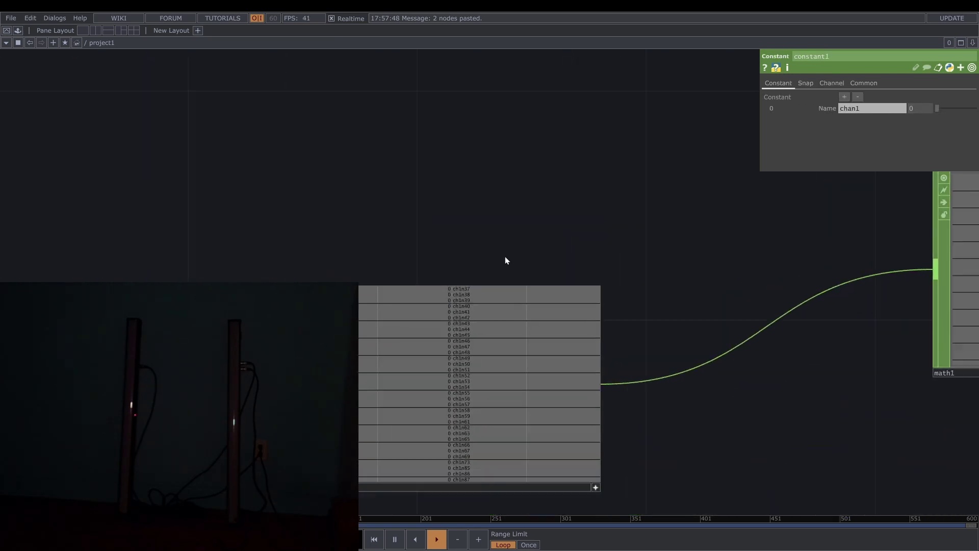
pyautogui.scroll(1, 479, 284)
pyautogui.moveTo(468, 289); pyautogui.dragTo(919, 106)
pyautogui.click(919, 96)
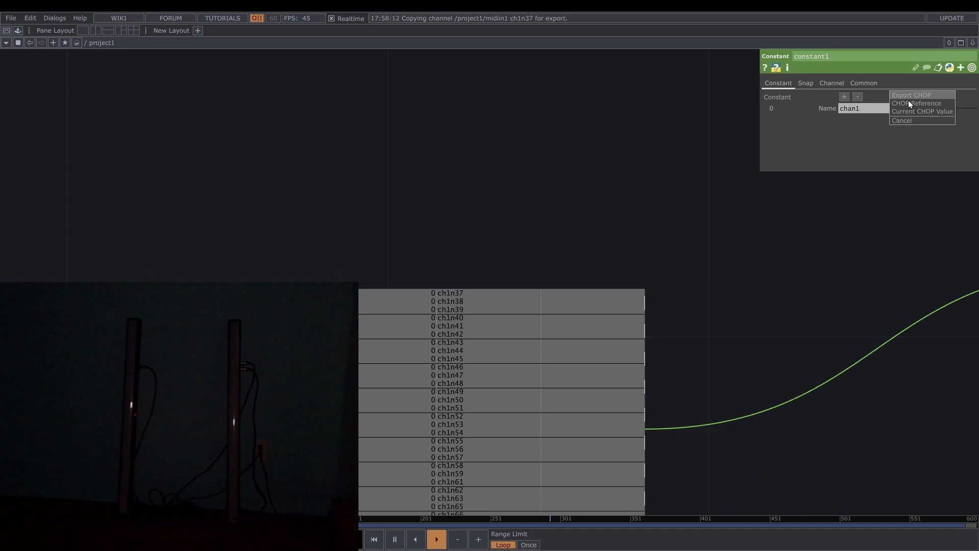
# Export the MIDI In channel ch1n38 to the chan1 value of constant2
pyautogui.scroll(-6, 617, 153)
pyautogui.click(622, 474)
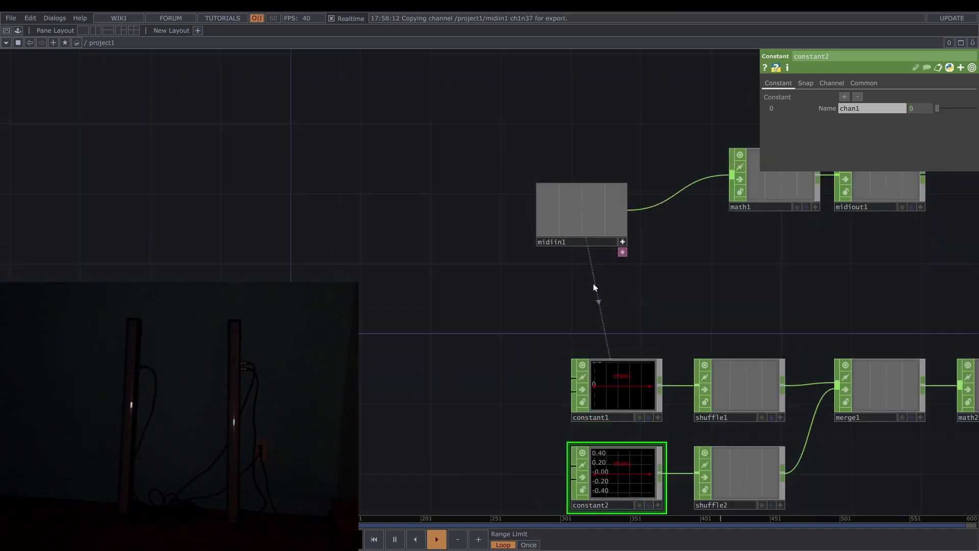
pyautogui.moveTo(593, 283); pyautogui.dragTo(573, 328)
pyautogui.scroll(4, 579, 240)
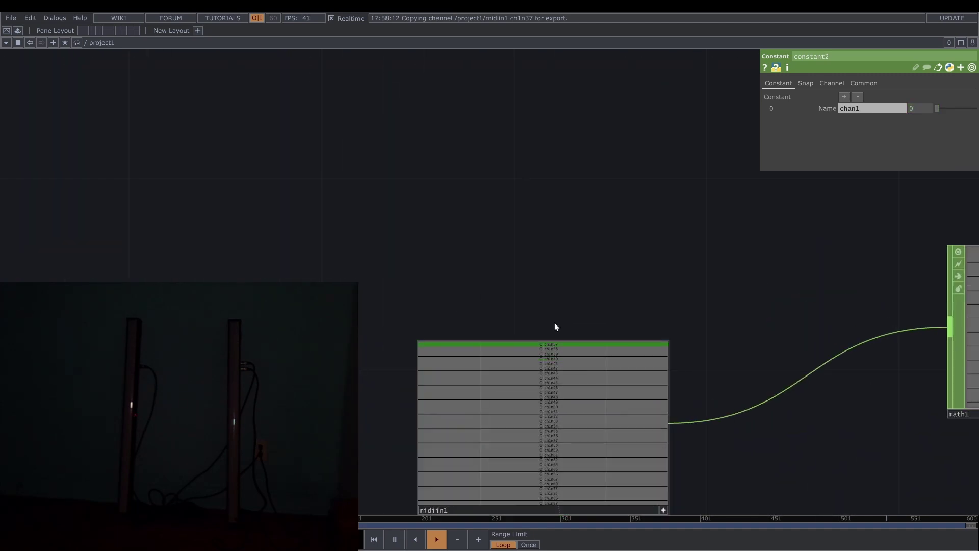
pyautogui.scroll(3, 556, 325)
pyautogui.moveTo(556, 332); pyautogui.dragTo(927, 108)
pyautogui.click(927, 96)
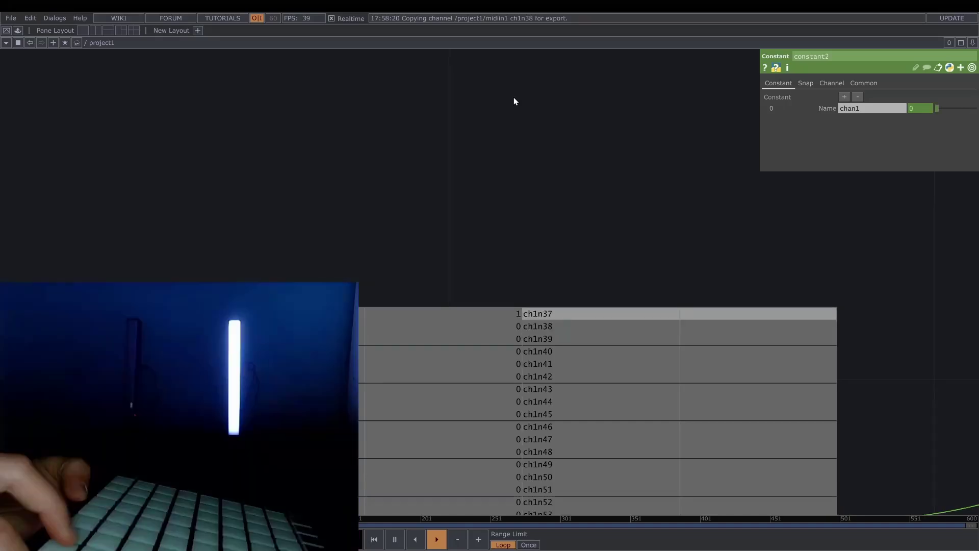
# Move shuffle2 above shuffle1 in the Merge CHOP's input order
pyautogui.scroll(-8, 513, 97)
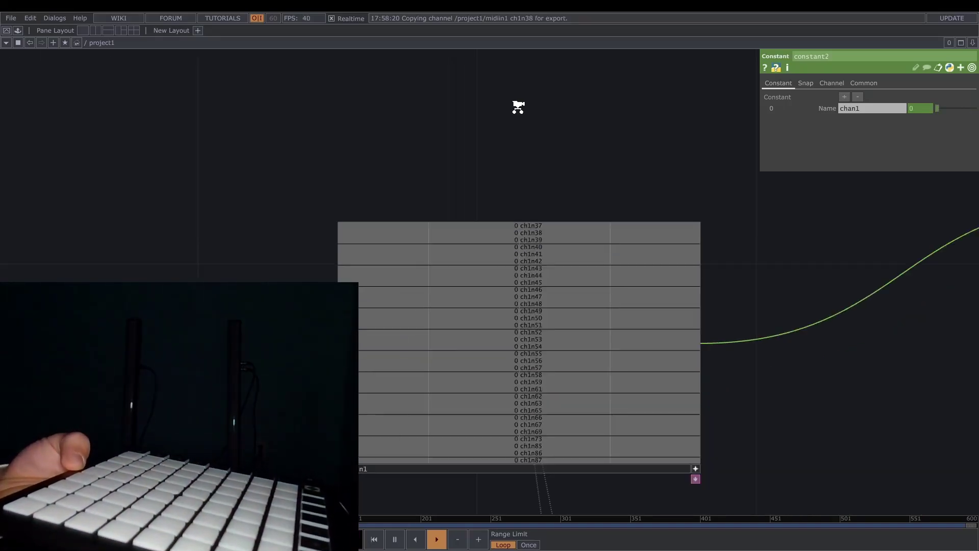
pyautogui.moveTo(712, 310); pyautogui.dragTo(510, 176)
pyautogui.click(780, 340)
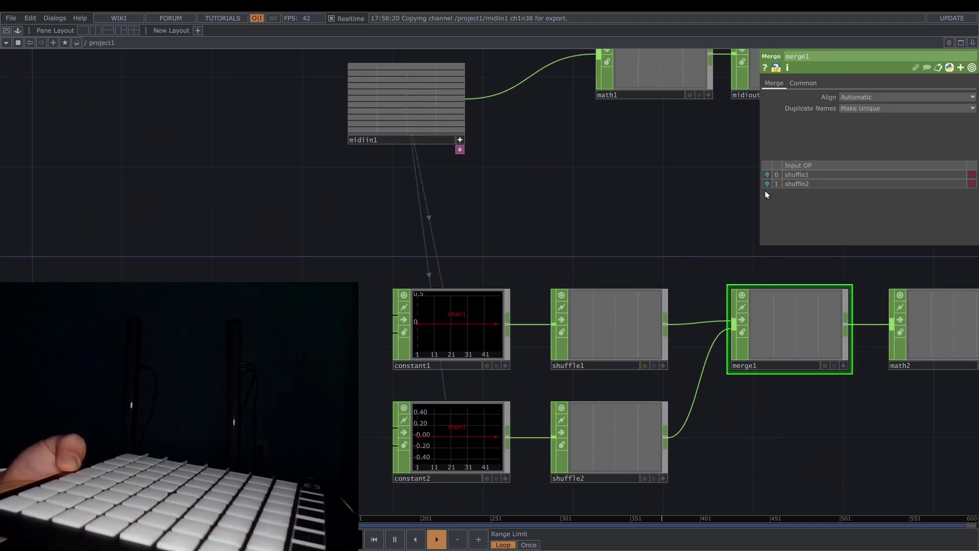
pyautogui.click(766, 184)
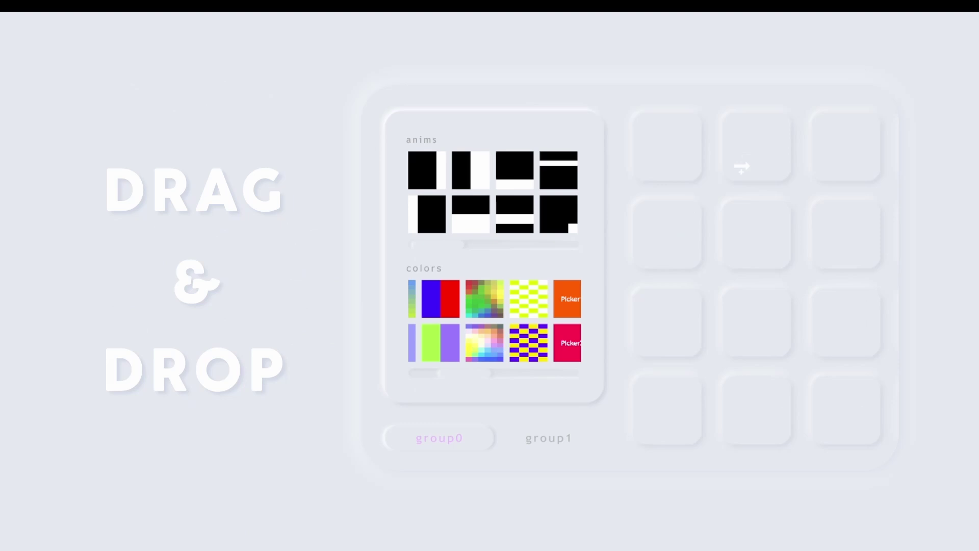
pyautogui.moveTo(742, 166); pyautogui.dragTo(762, 154)
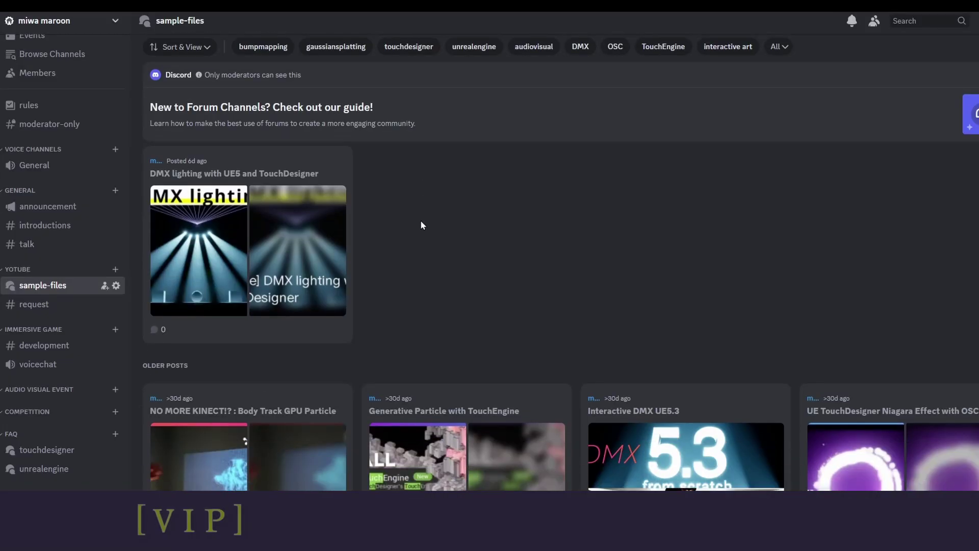
# Switch to Discord and look through the sample-files forum posts and the older messages in the development channel
pyautogui.scroll(-3, 420, 219)
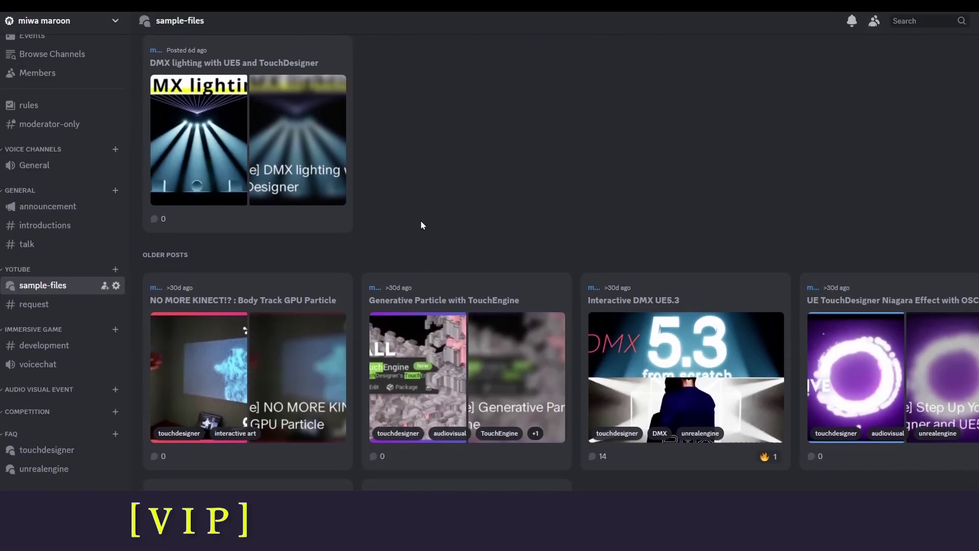
pyautogui.scroll(-2, 420, 219)
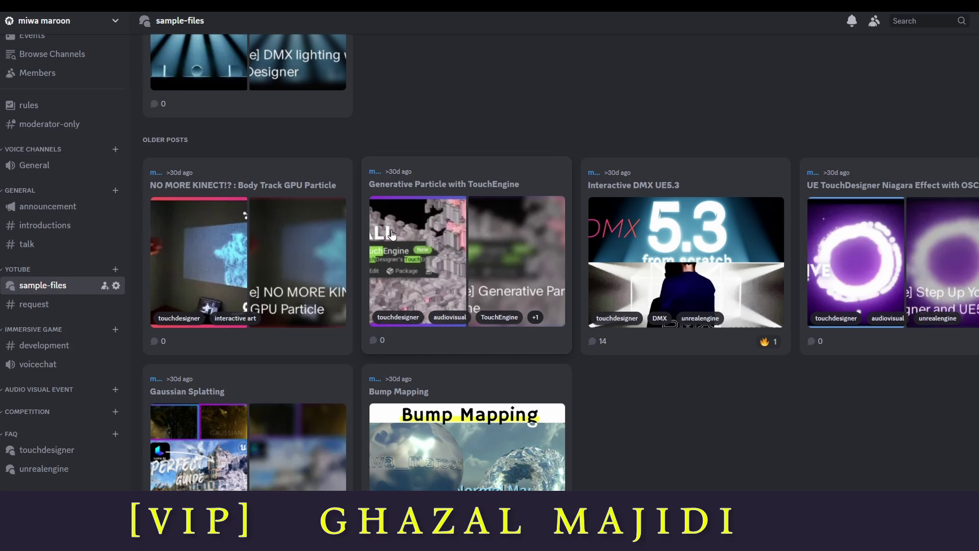
pyautogui.click(45, 346)
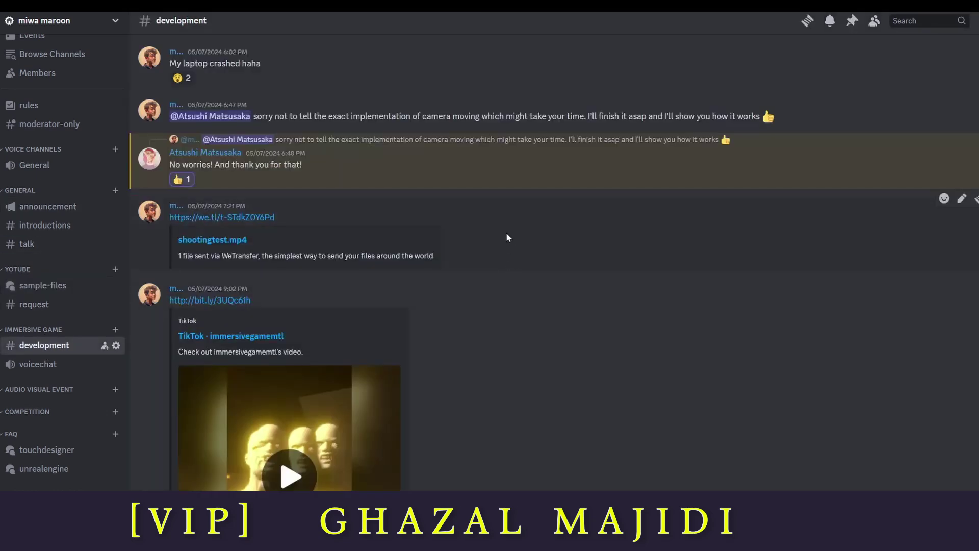
pyautogui.scroll(6, 497, 233)
pyautogui.scroll(6, 497, 234)
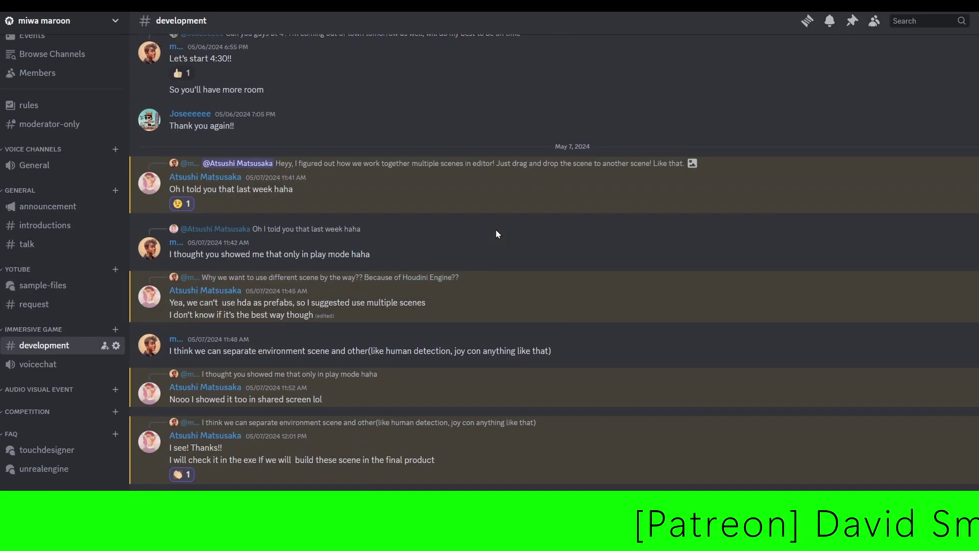
pyautogui.scroll(6, 497, 234)
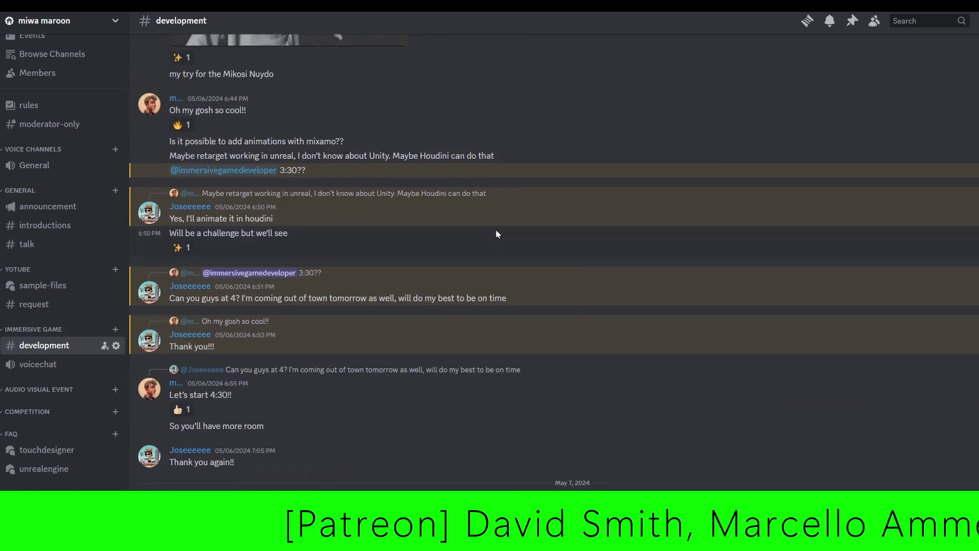
pyautogui.scroll(6, 497, 235)
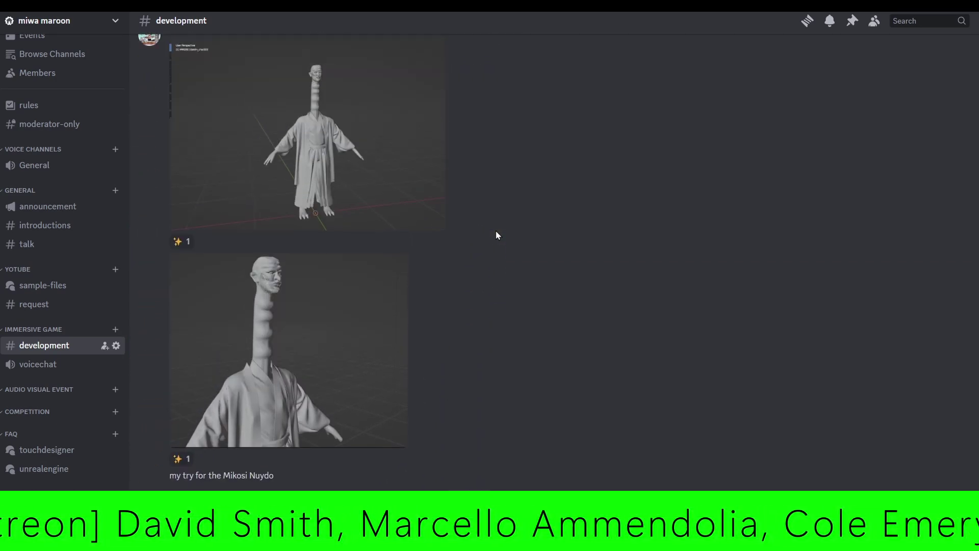
pyautogui.scroll(10, 497, 235)
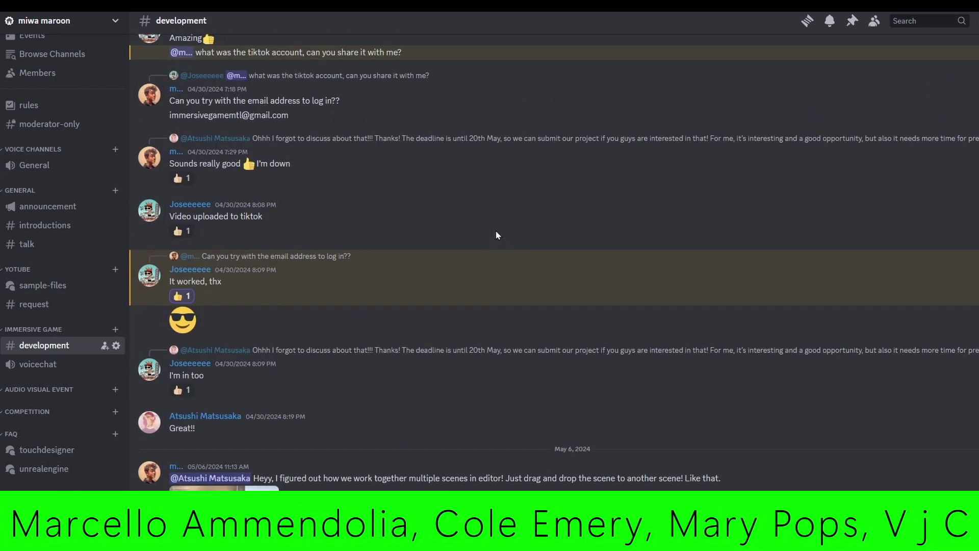
pyautogui.scroll(10, 497, 235)
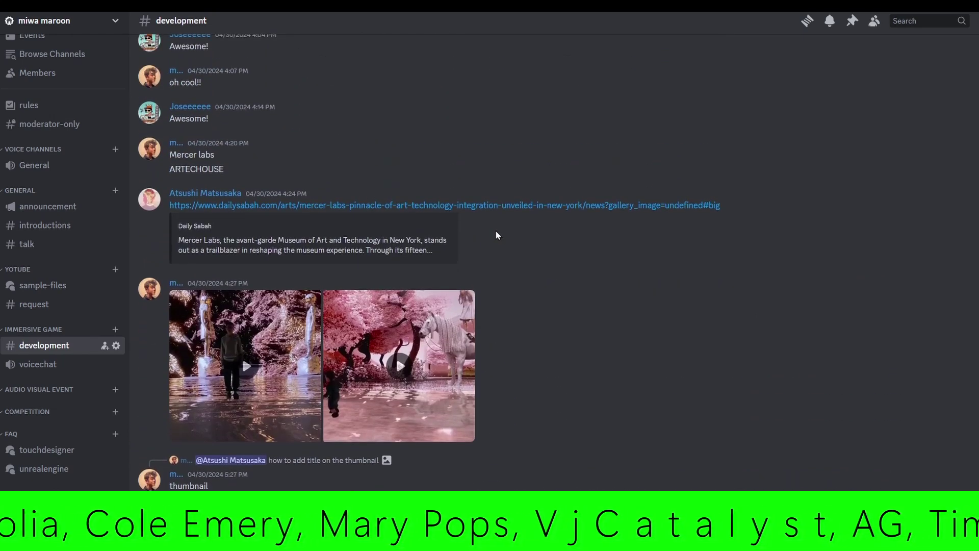